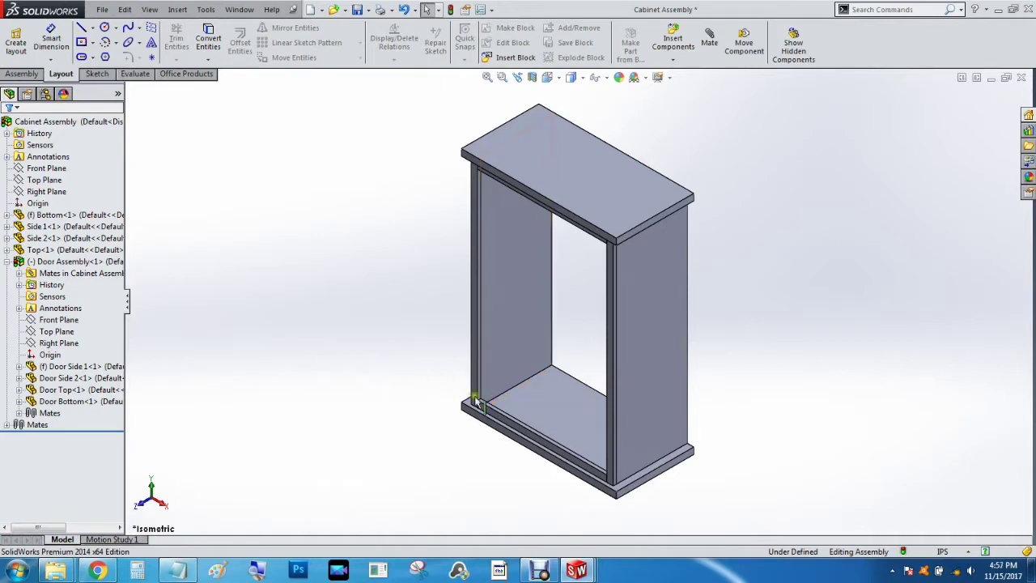
- Swing the cabinet door open and switch to the Door Assembly document, showing the door frame from the back
{"action": "left_click_drag", "start_coordinate": [611, 415], "coordinate": [312, 377]}
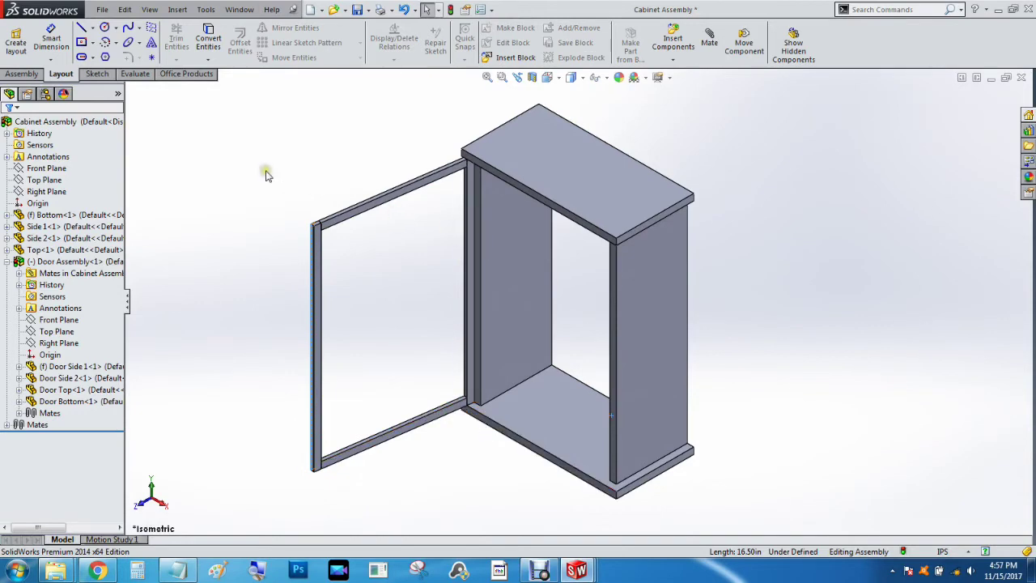
{"action": "key", "text": "ctrl+Tab"}
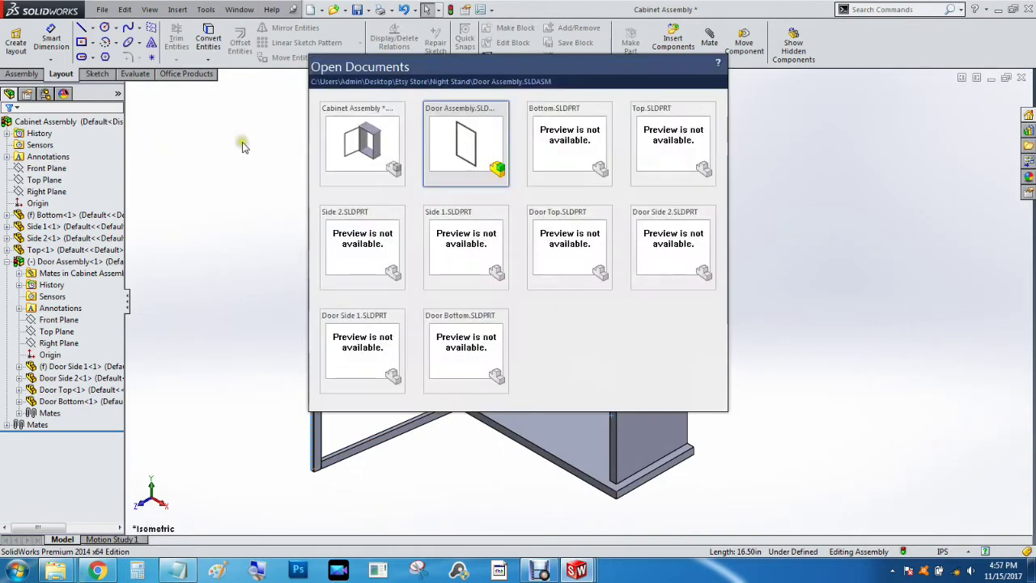
{"action": "left_click", "coordinate": [146, 506]}
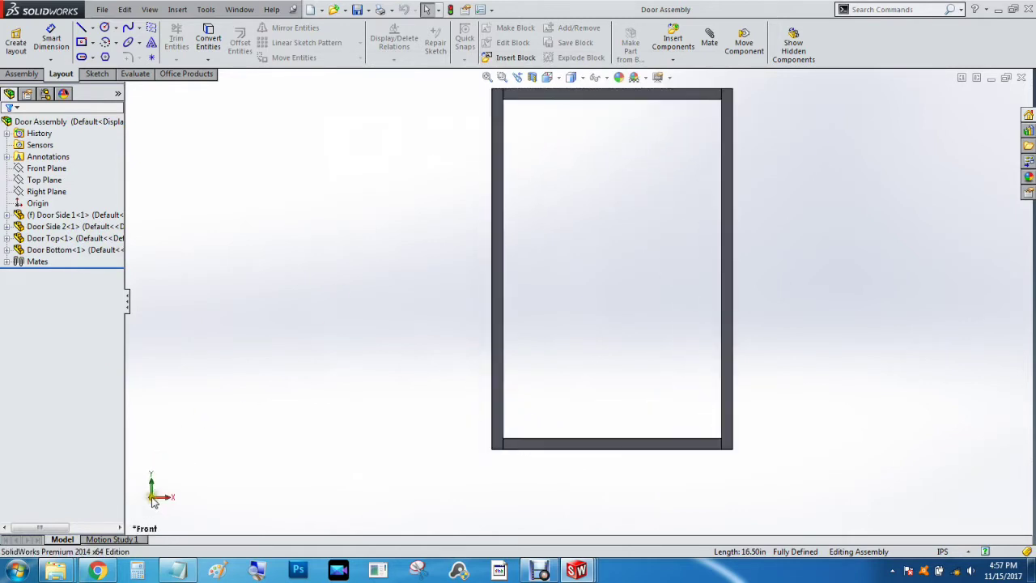
{"action": "left_click", "coordinate": [152, 499]}
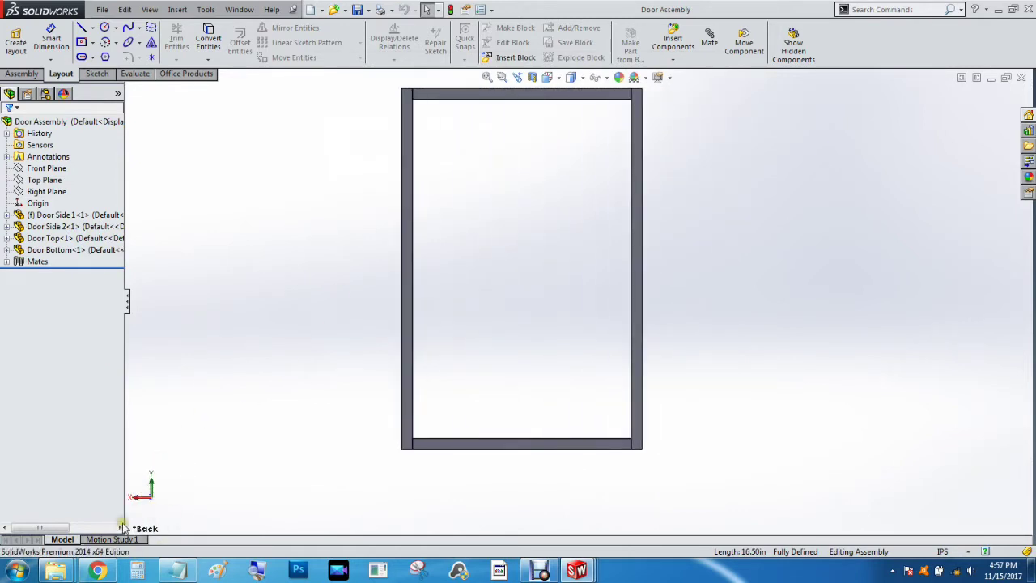
{"action": "key", "text": "f"}
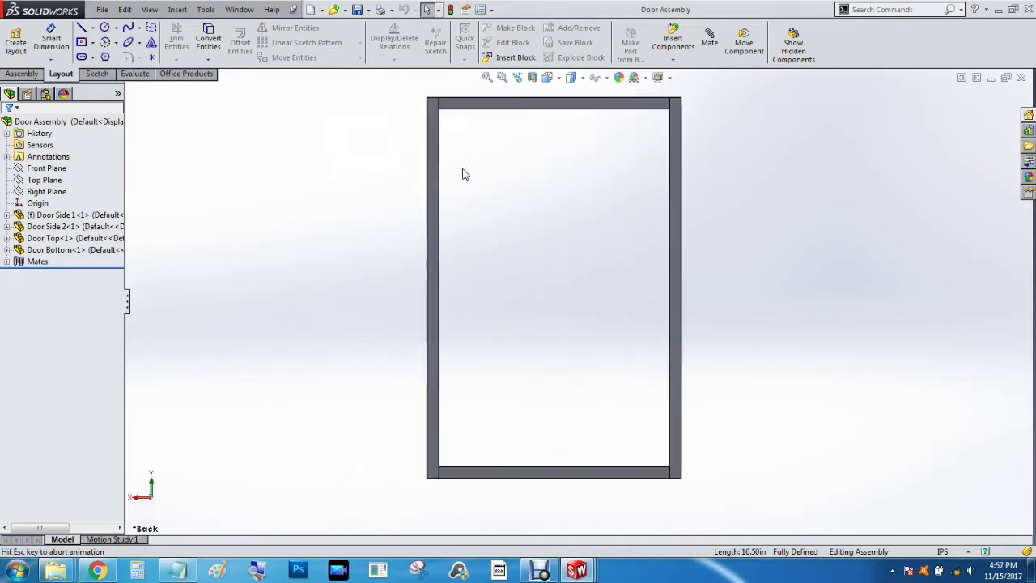
- Edit the Door Top part in place and start a corner rectangle sketch on its back face
{"action": "right_click", "coordinate": [488, 113]}
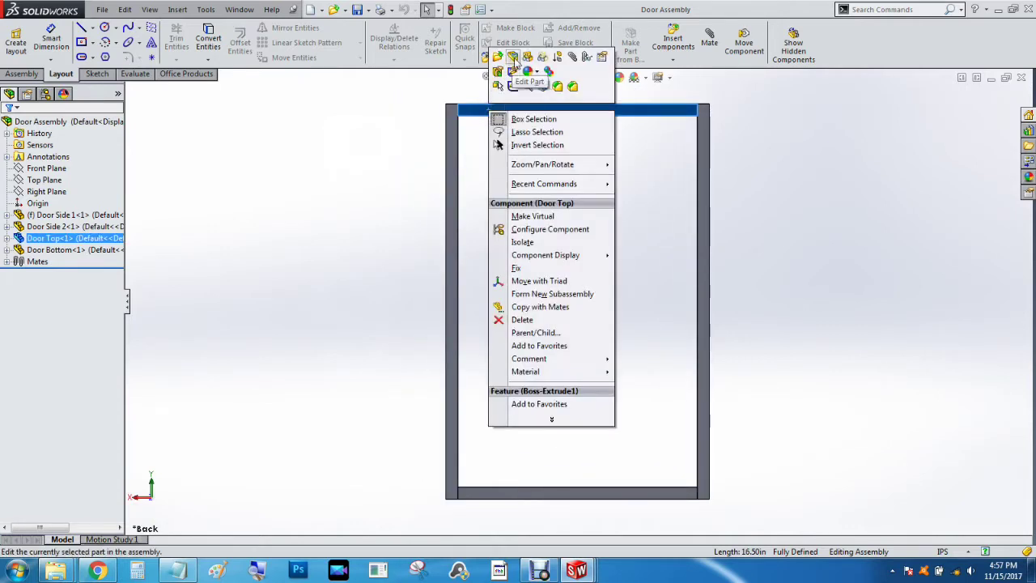
{"action": "left_click", "coordinate": [513, 58]}
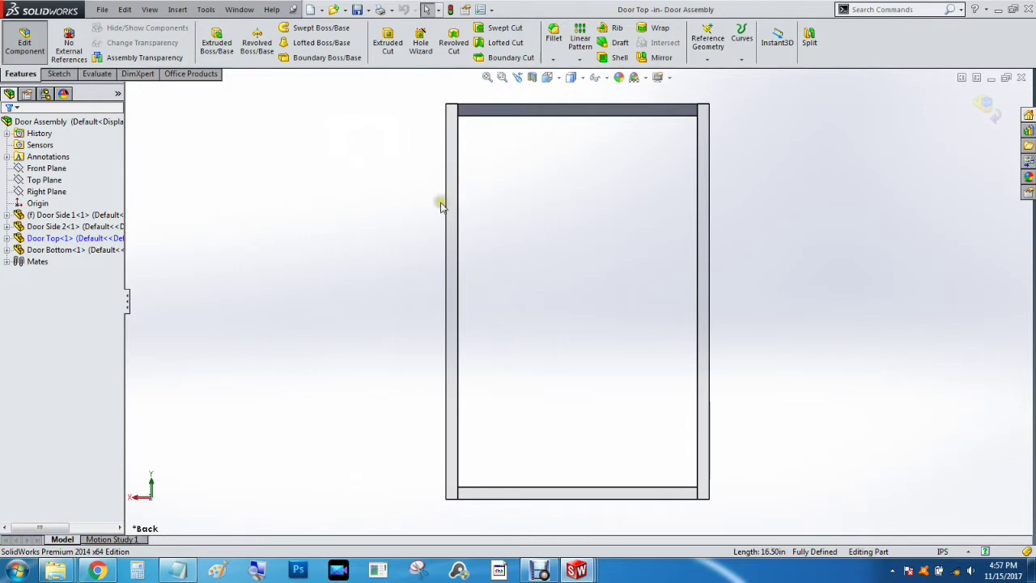
{"action": "left_click", "coordinate": [58, 74]}
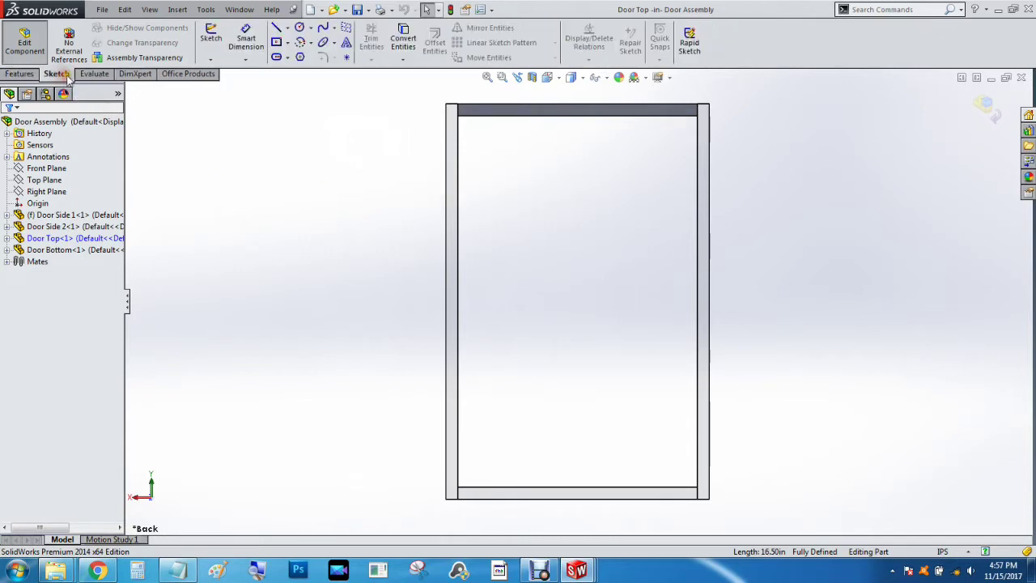
{"action": "left_click", "coordinate": [287, 43]}
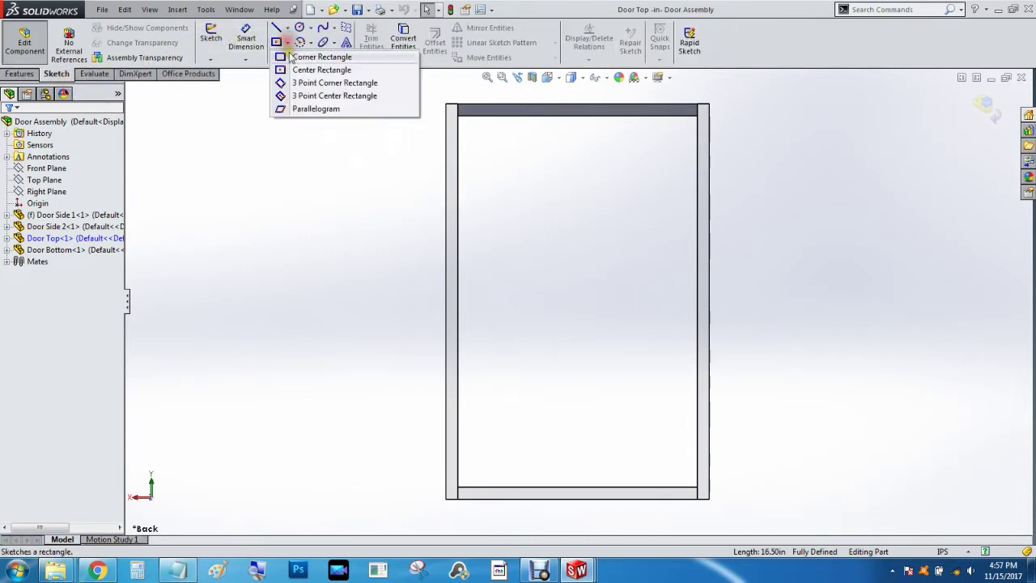
{"action": "left_click", "coordinate": [314, 71]}
{"action": "scroll", "coordinate": [475, 132], "scroll_direction": "down", "scroll_amount": 6}
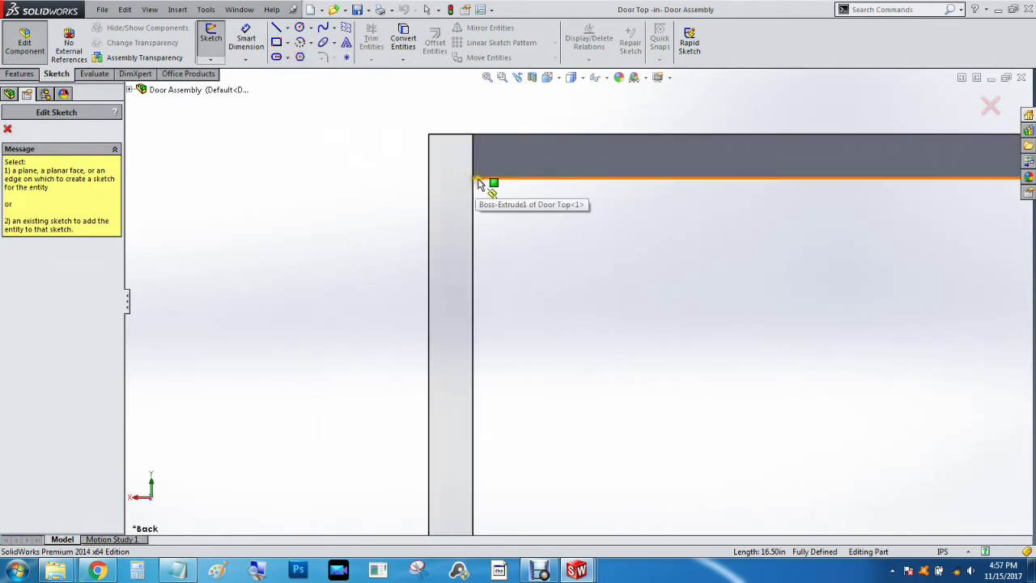
{"action": "scroll", "coordinate": [481, 184], "scroll_direction": "down", "scroll_amount": 3}
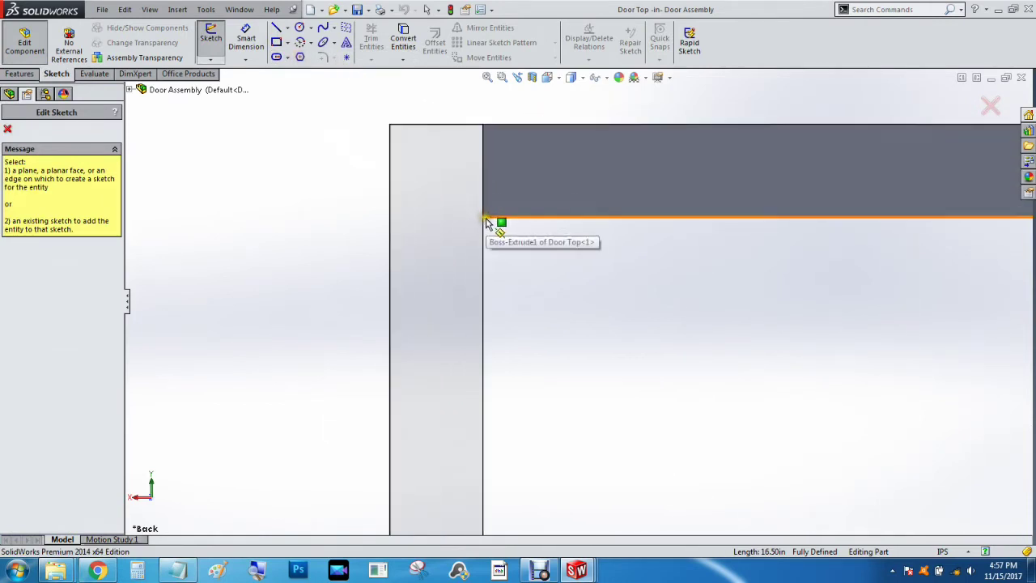
{"action": "scroll", "coordinate": [488, 220], "scroll_direction": "down", "scroll_amount": 2}
{"action": "left_click", "coordinate": [545, 188]}
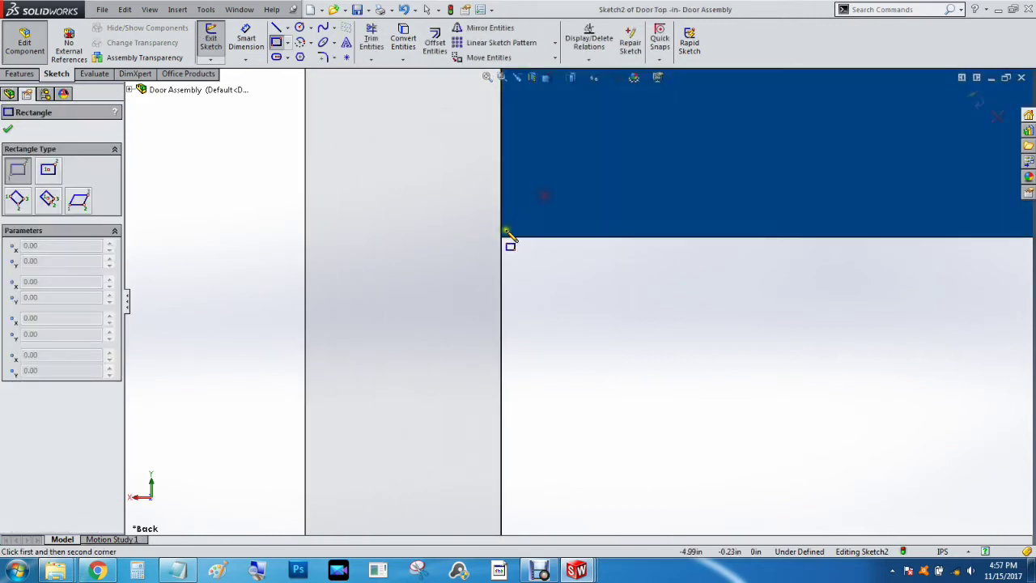
- Sketch a rectangle about 0.12 in high along the Door Top's lower edge, spanning its full 10 in length
{"action": "left_click", "coordinate": [502, 239]}
{"action": "scroll", "coordinate": [569, 227], "scroll_direction": "up", "scroll_amount": 4}
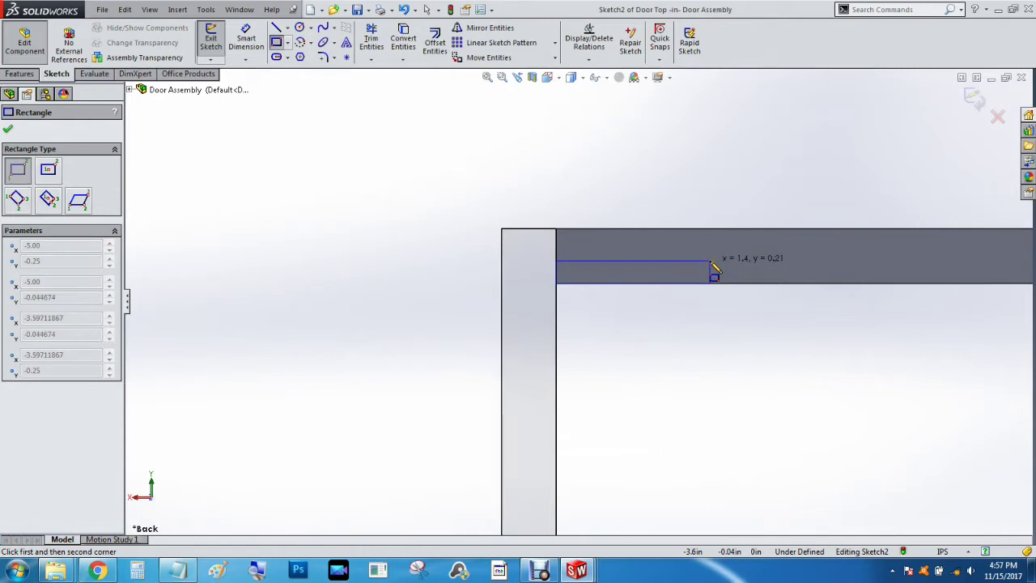
{"action": "middle_click_drag", "start_coordinate": [714, 267], "coordinate": [235, 248], "text": "ctrl"}
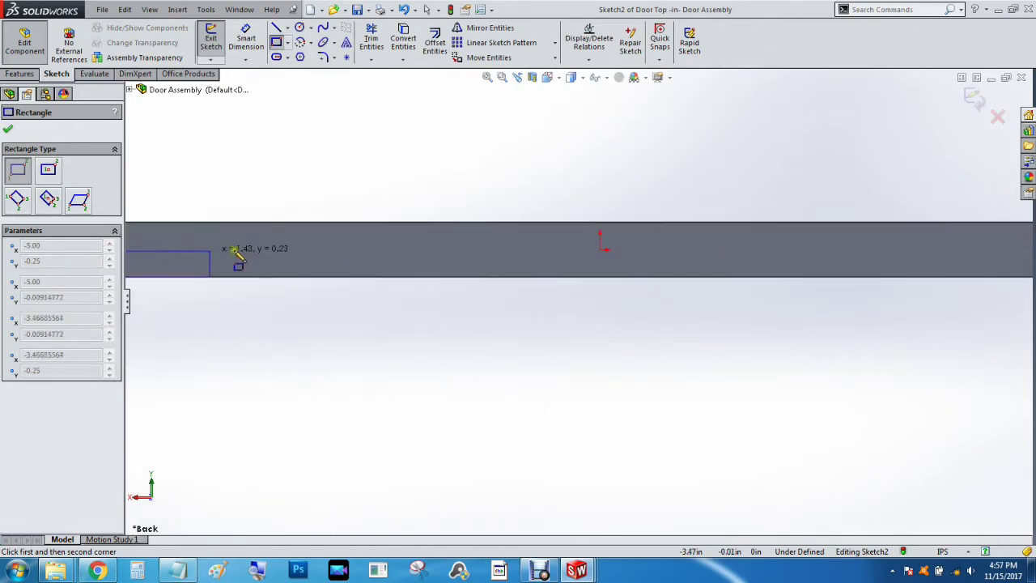
{"action": "key", "text": "z"}
{"action": "key", "text": "z"}
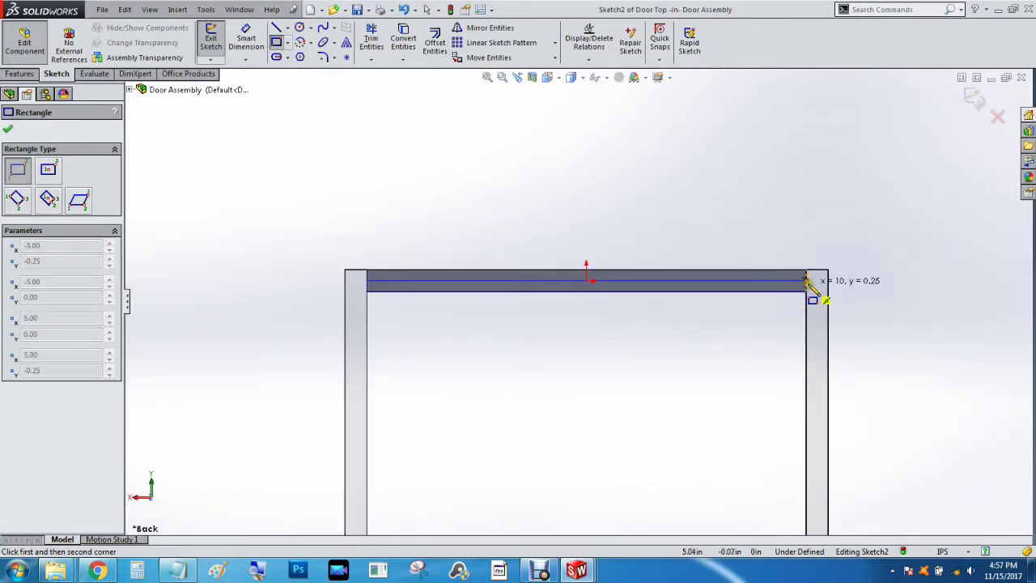
{"action": "scroll", "coordinate": [807, 287], "scroll_direction": "down", "scroll_amount": 3}
{"action": "scroll", "coordinate": [808, 290], "scroll_direction": "down", "scroll_amount": 3}
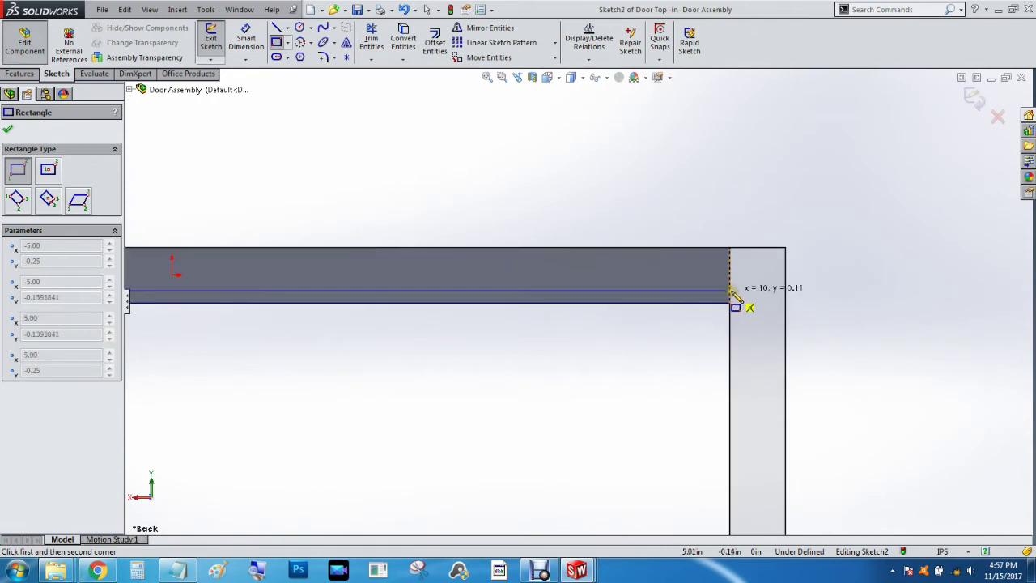
{"action": "left_click", "coordinate": [730, 290]}
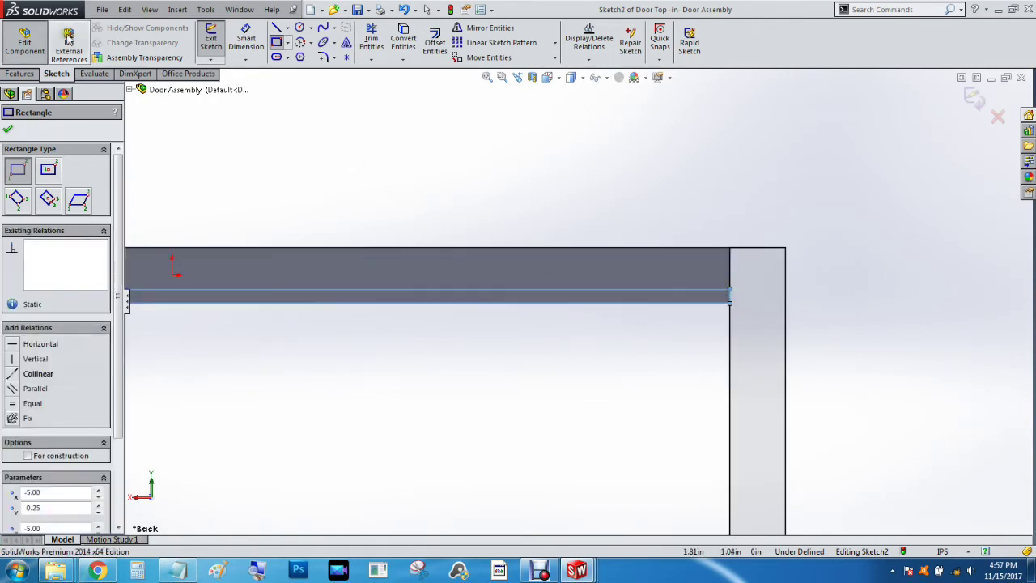
- Dimension the rectangle's height at its short end and set it to .125 in
{"action": "left_click", "coordinate": [18, 74]}
{"action": "left_click", "coordinate": [53, 74]}
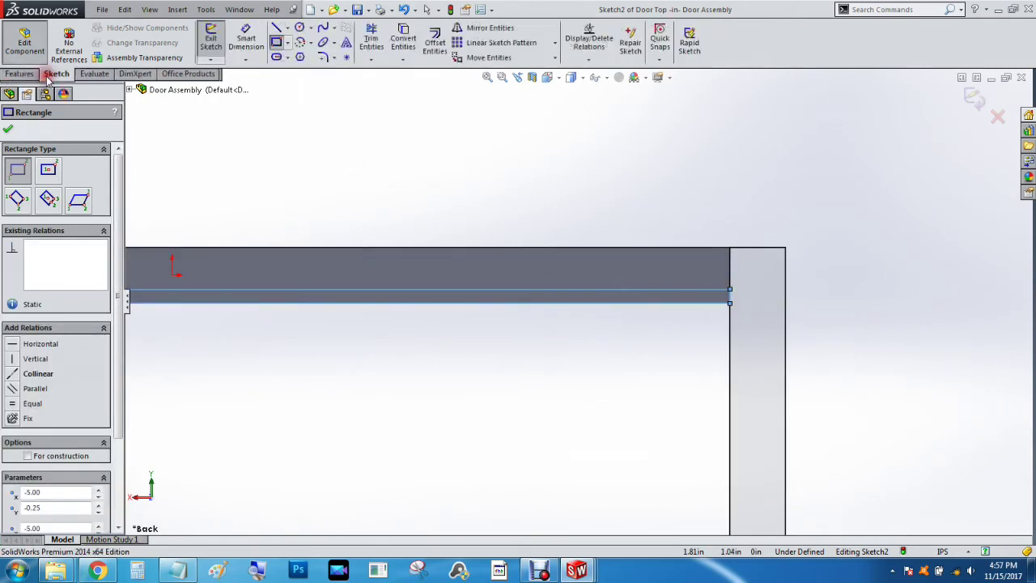
{"action": "left_click", "coordinate": [246, 40]}
{"action": "scroll", "coordinate": [853, 324], "scroll_direction": "down", "scroll_amount": 2}
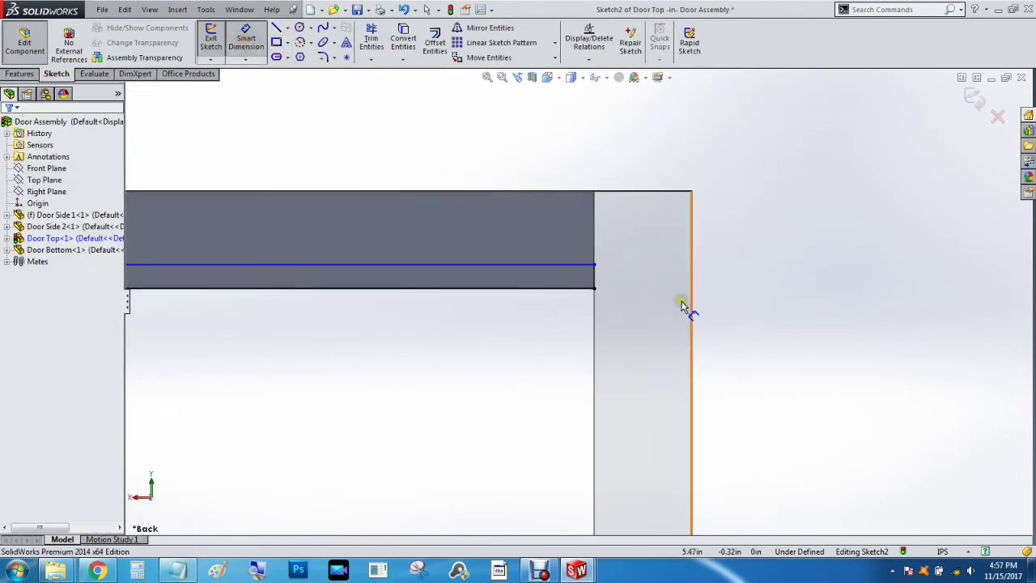
{"action": "left_click", "coordinate": [598, 278]}
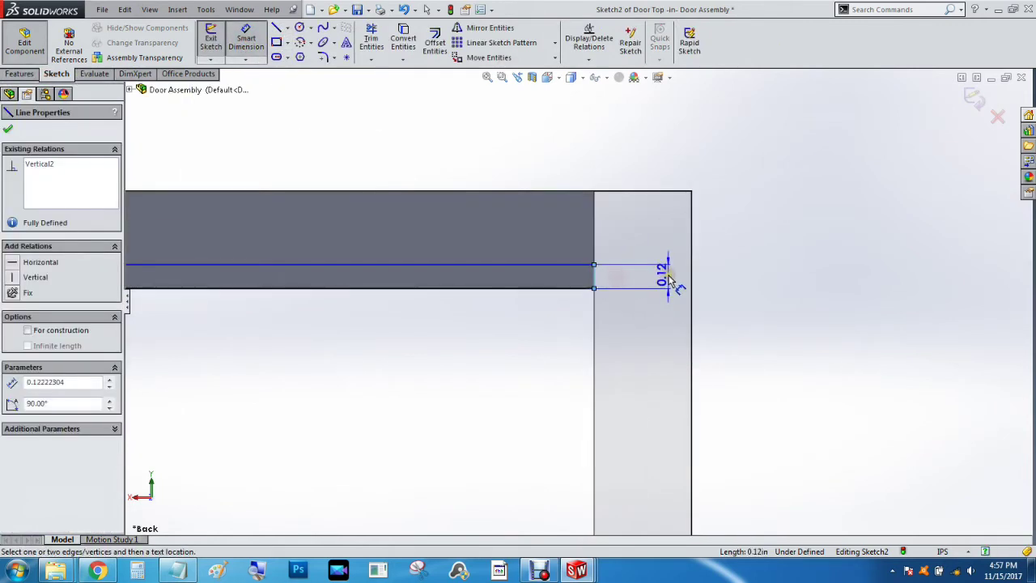
{"action": "left_click", "coordinate": [665, 282]}
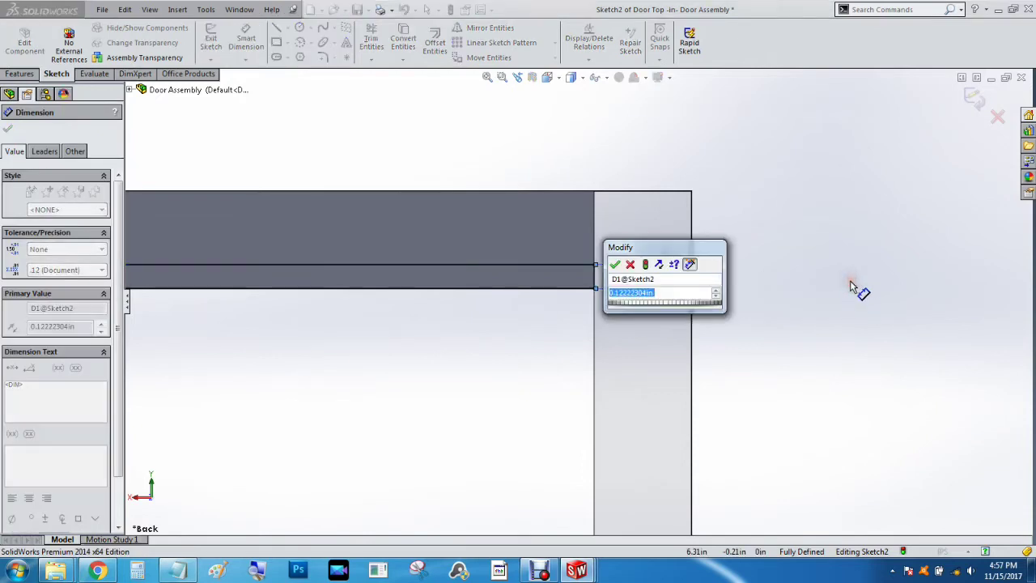
{"action": "type", "text": ".12"}
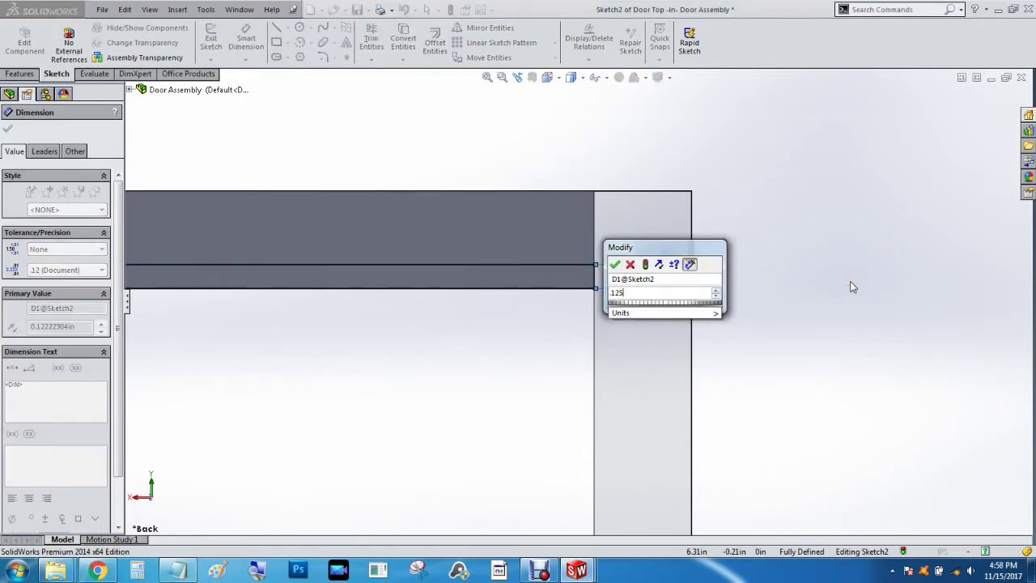
{"action": "type", "text": "5"}
{"action": "key", "text": "Return"}
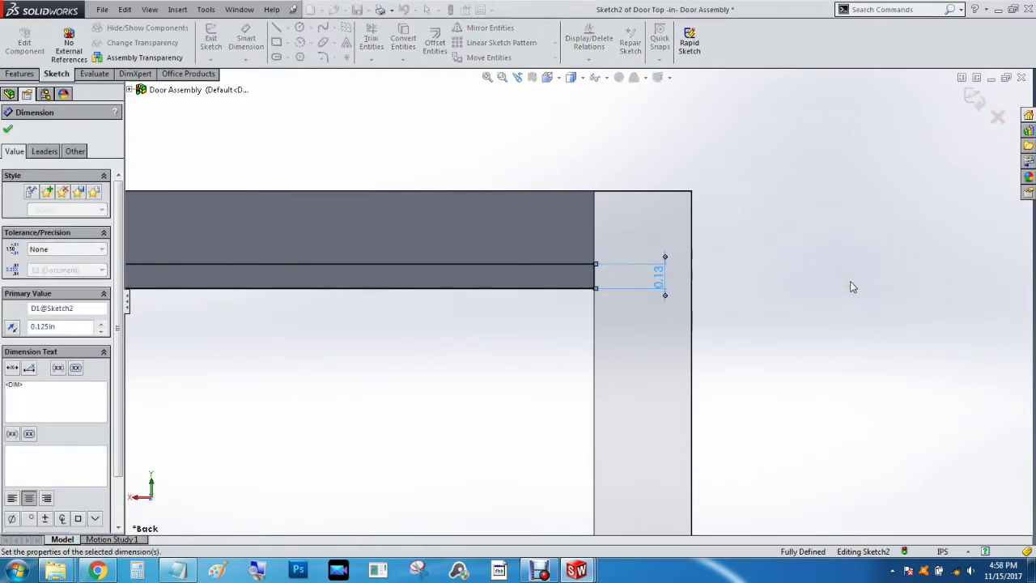
- Cut the rectangle into the Door Top with a blind Extruded Cut 1/16 in deep
{"action": "left_click", "coordinate": [13, 74]}
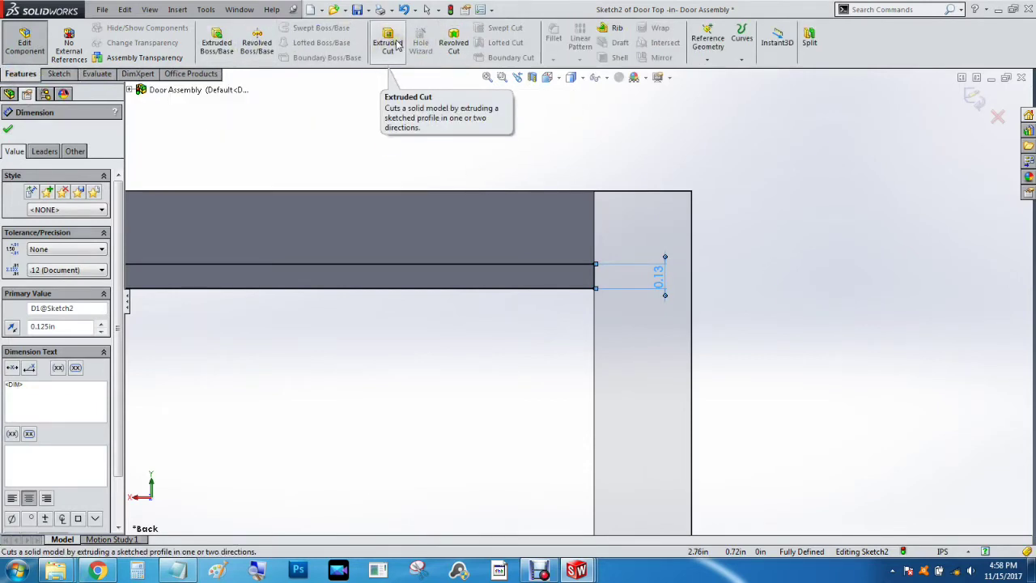
{"action": "left_click", "coordinate": [396, 45]}
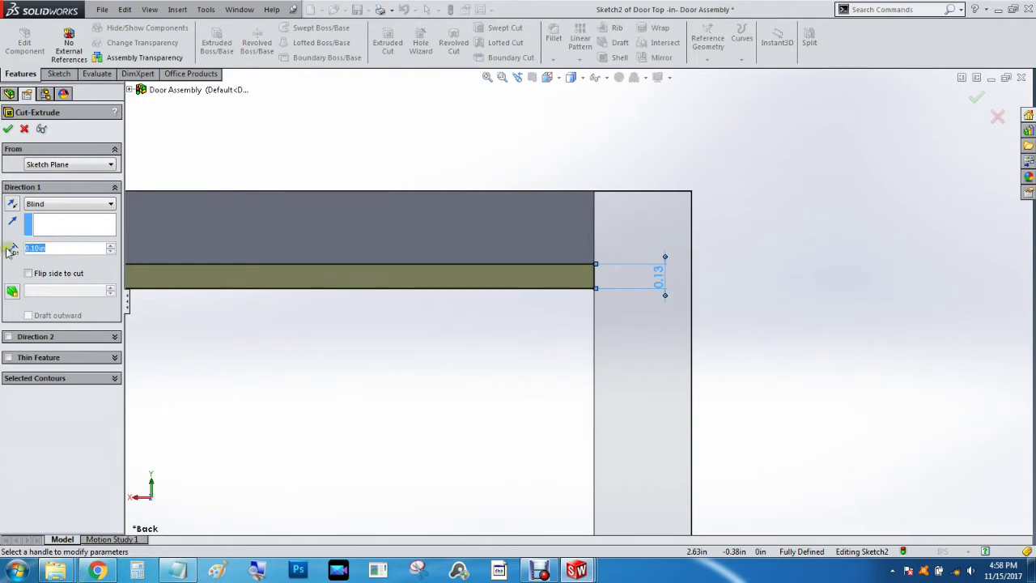
{"action": "type", "text": "1/16"}
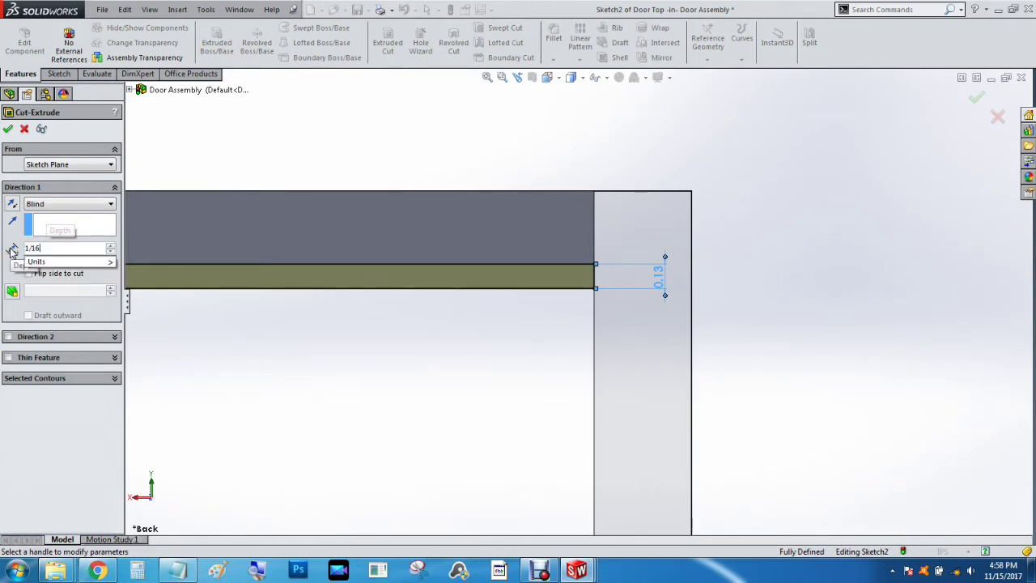
{"action": "key", "text": "Return"}
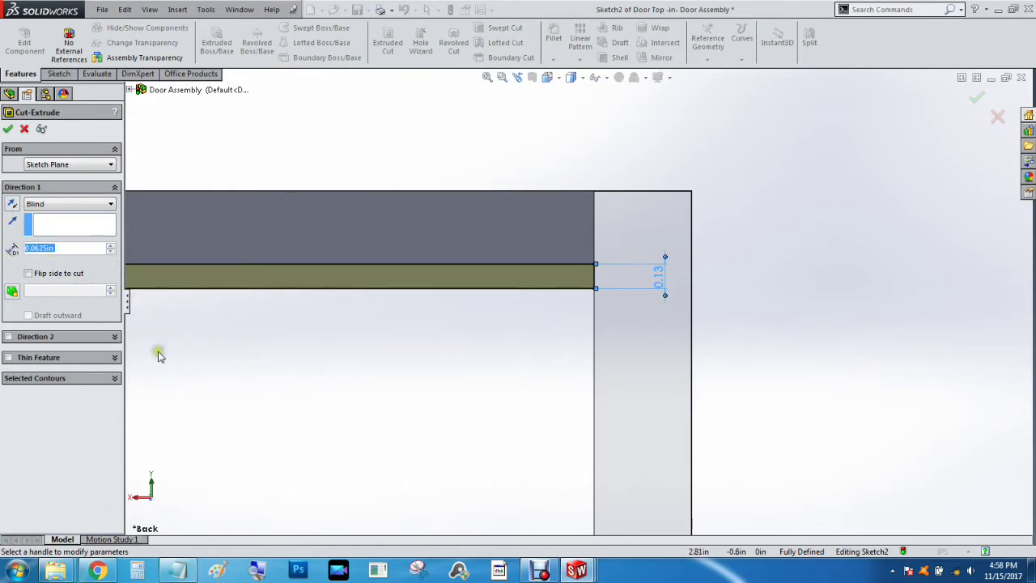
{"action": "right_click", "coordinate": [250, 364]}
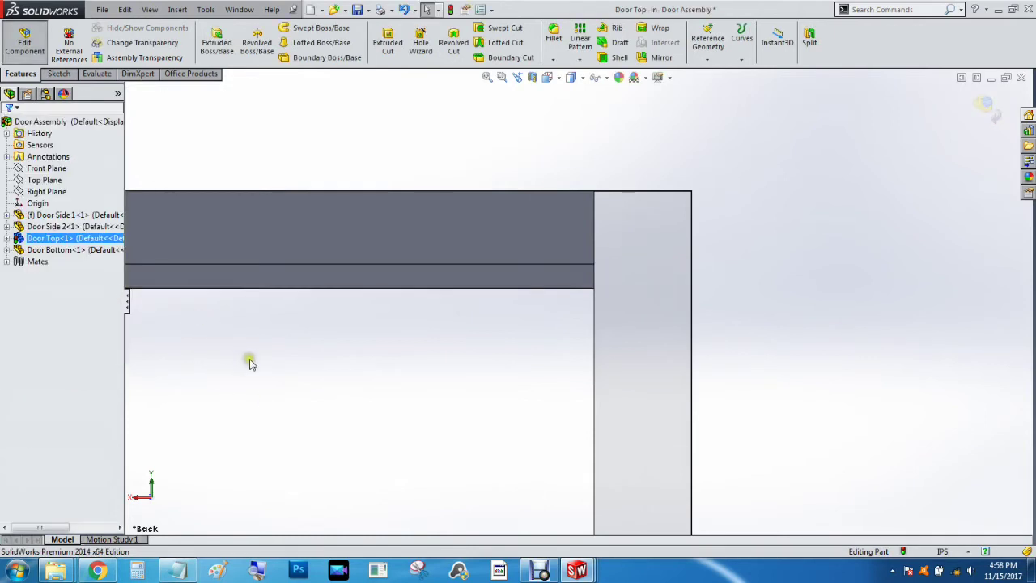
- Inspect the cut along the Door Top's lower back edge and return to editing the door assembly in isometric view
{"action": "key", "text": "f"}
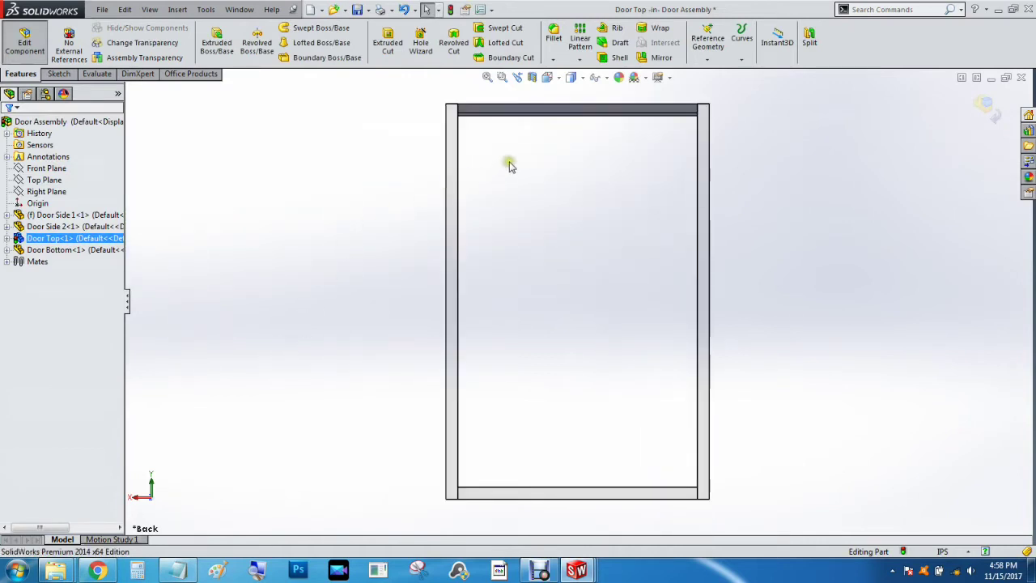
{"action": "middle_click_drag", "start_coordinate": [555, 286], "coordinate": [572, 166]}
{"action": "scroll", "coordinate": [572, 166], "scroll_direction": "down", "scroll_amount": 5}
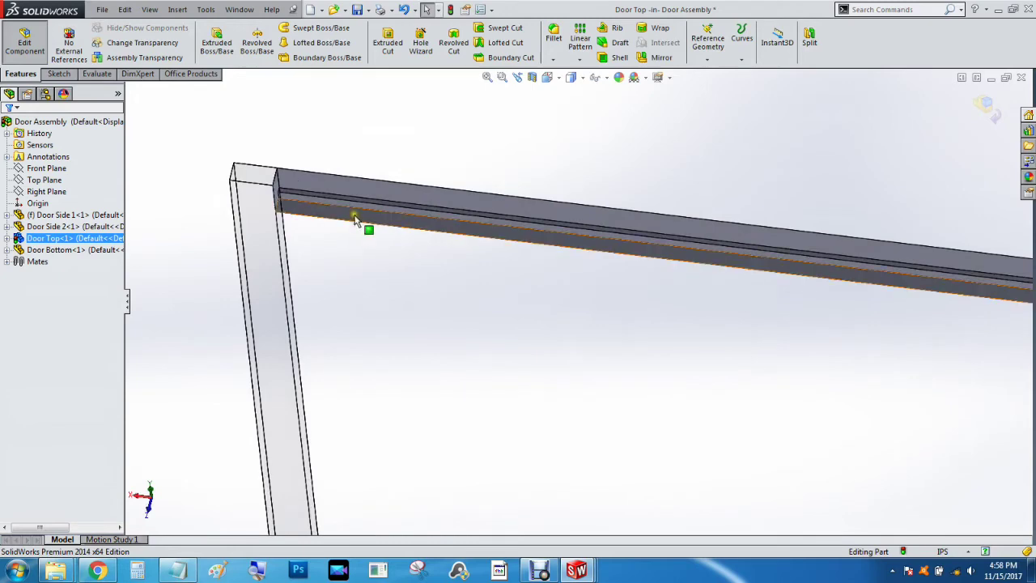
{"action": "mouse_move", "coordinate": [365, 217]}
{"action": "middle_mouse_down"}
{"action": "mouse_move", "coordinate": [395, 267]}
{"action": "mouse_move", "coordinate": [363, 215]}
{"action": "middle_mouse_up"}
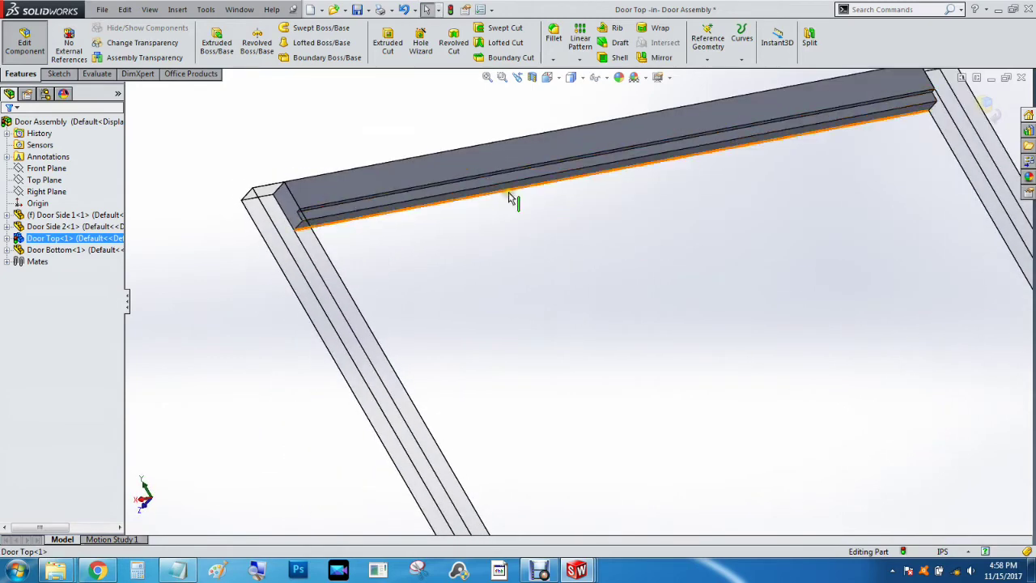
{"action": "scroll", "coordinate": [502, 203], "scroll_direction": "up", "scroll_amount": 3}
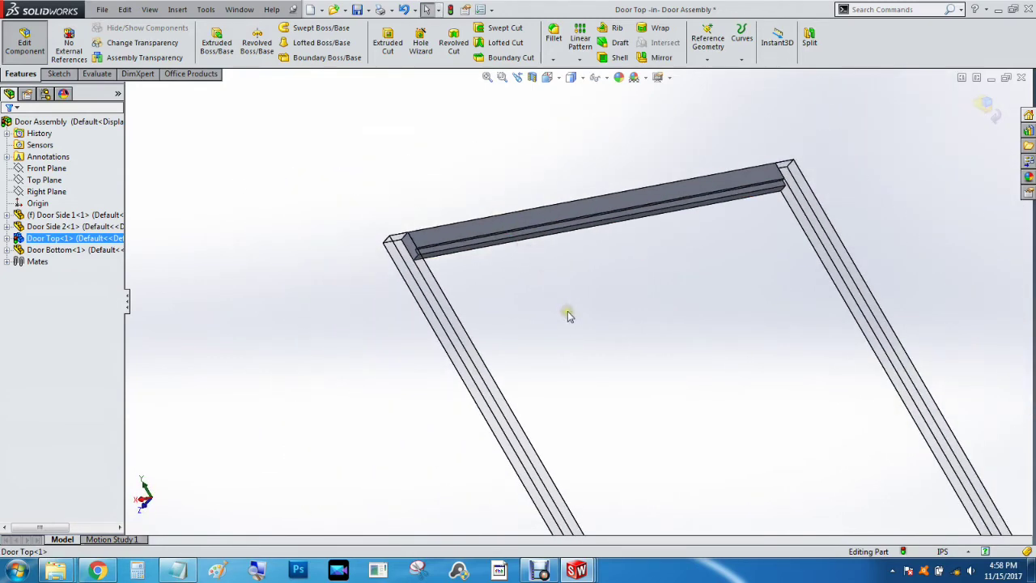
{"action": "mouse_move", "coordinate": [566, 316]}
{"action": "middle_mouse_down"}
{"action": "mouse_move", "coordinate": [511, 319]}
{"action": "mouse_move", "coordinate": [551, 327]}
{"action": "middle_mouse_up"}
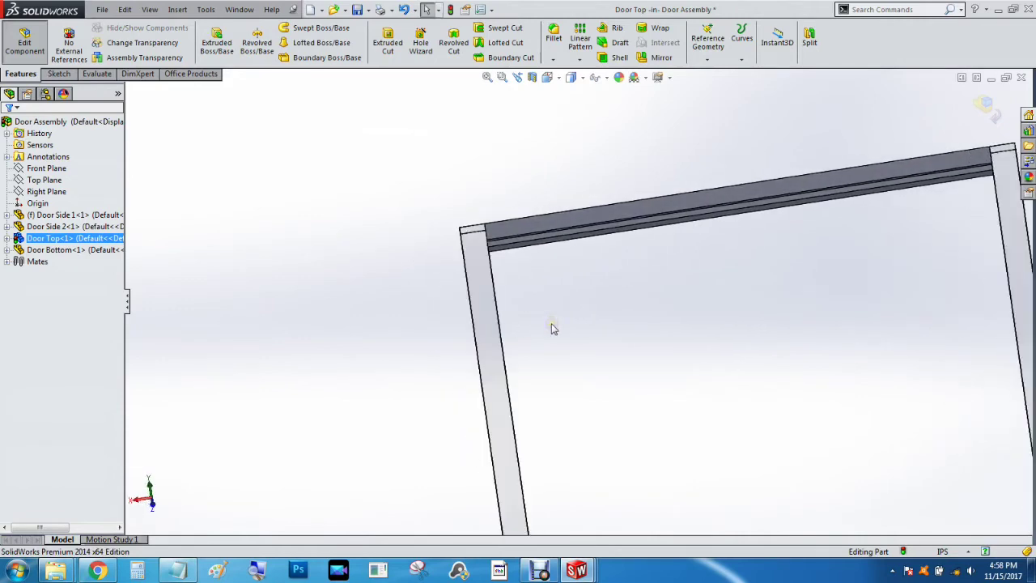
{"action": "key", "text": "ctrl+7"}
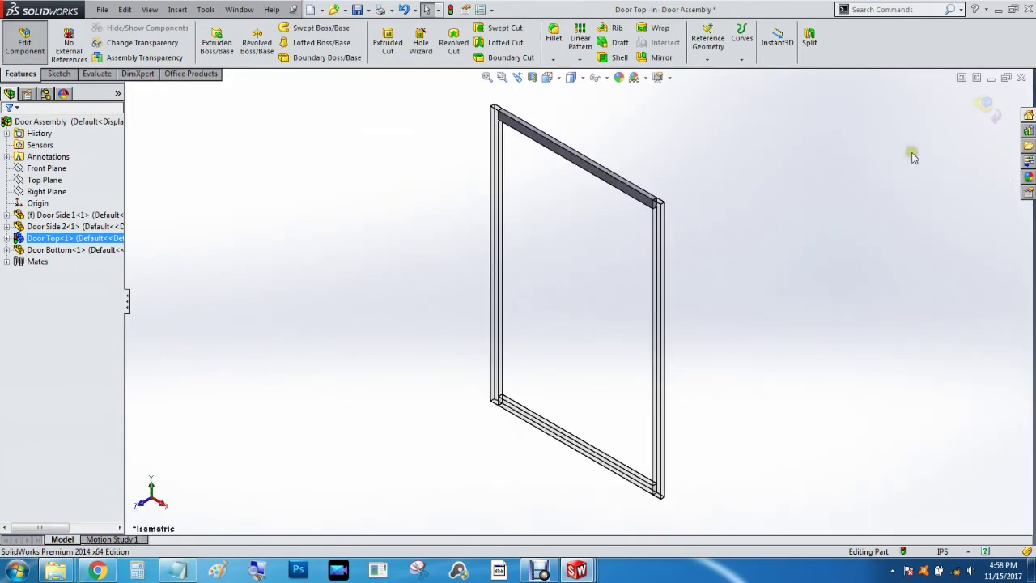
{"action": "left_click", "coordinate": [984, 107]}
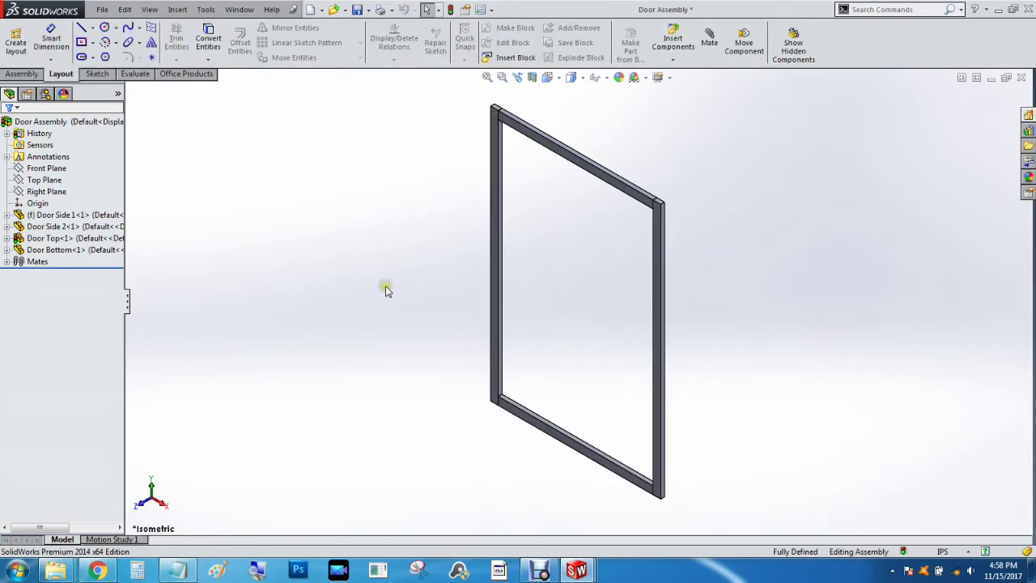
{"action": "middle_click_drag", "start_coordinate": [386, 289], "coordinate": [280, 321]}
{"action": "scroll", "coordinate": [481, 224], "scroll_direction": "down", "scroll_amount": 3}
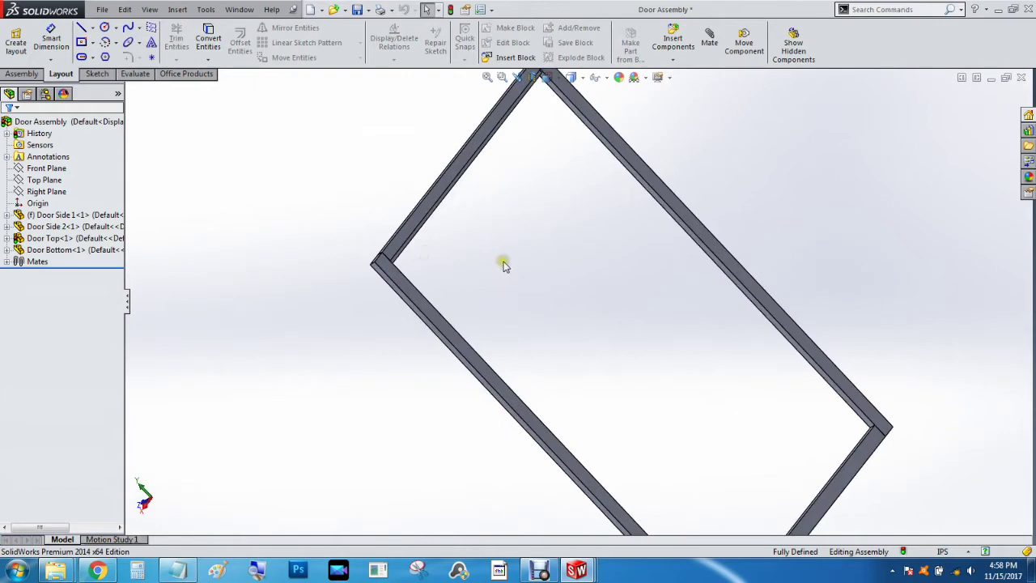
{"action": "scroll", "coordinate": [522, 250], "scroll_direction": "up", "scroll_amount": 1}
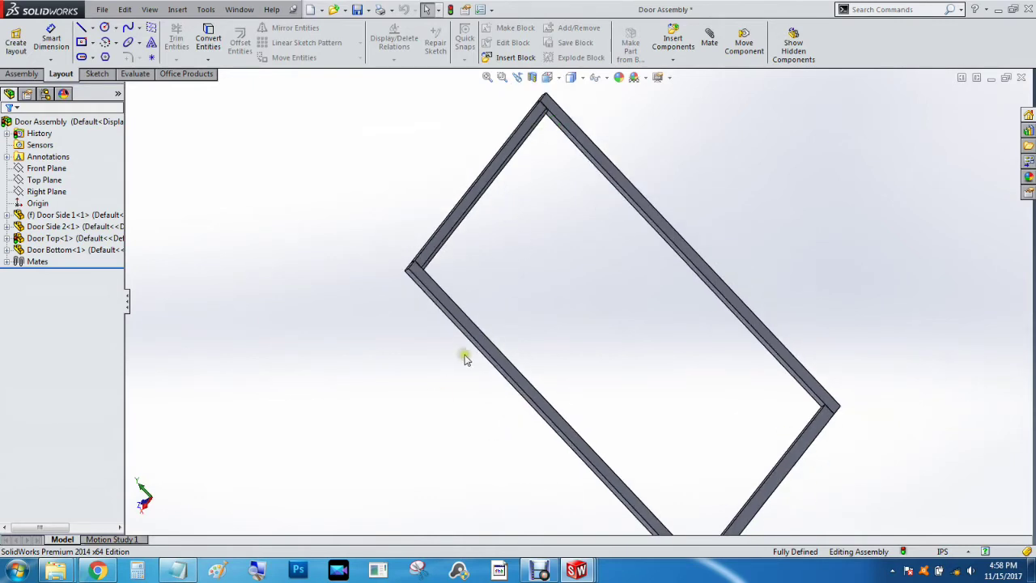
{"action": "left_click", "coordinate": [539, 570]}
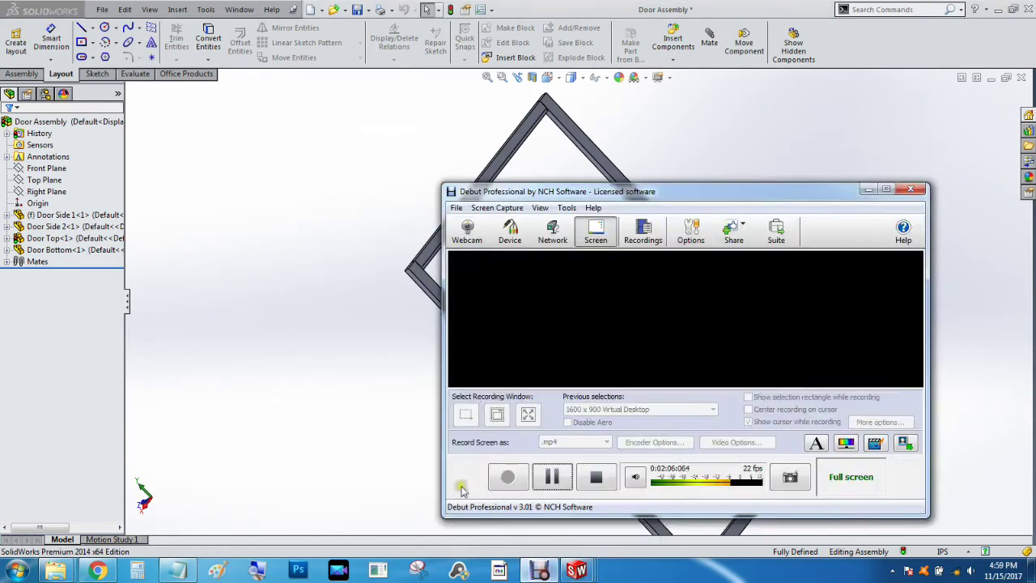
{"action": "left_click", "coordinate": [552, 477]}
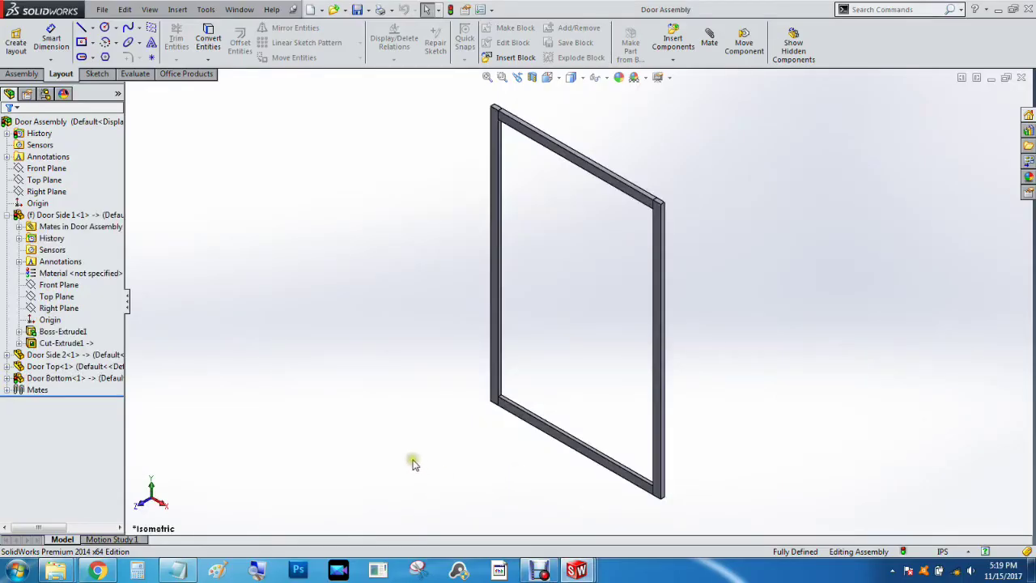
{"action": "middle_click_drag", "start_coordinate": [467, 453], "coordinate": [366, 467]}
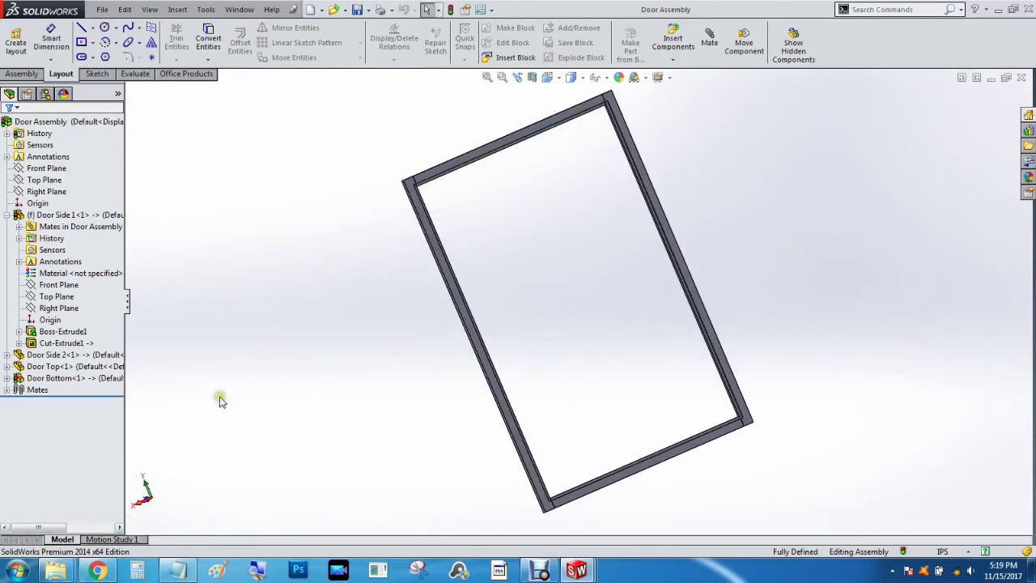
{"action": "key", "text": "ctrl+Tab"}
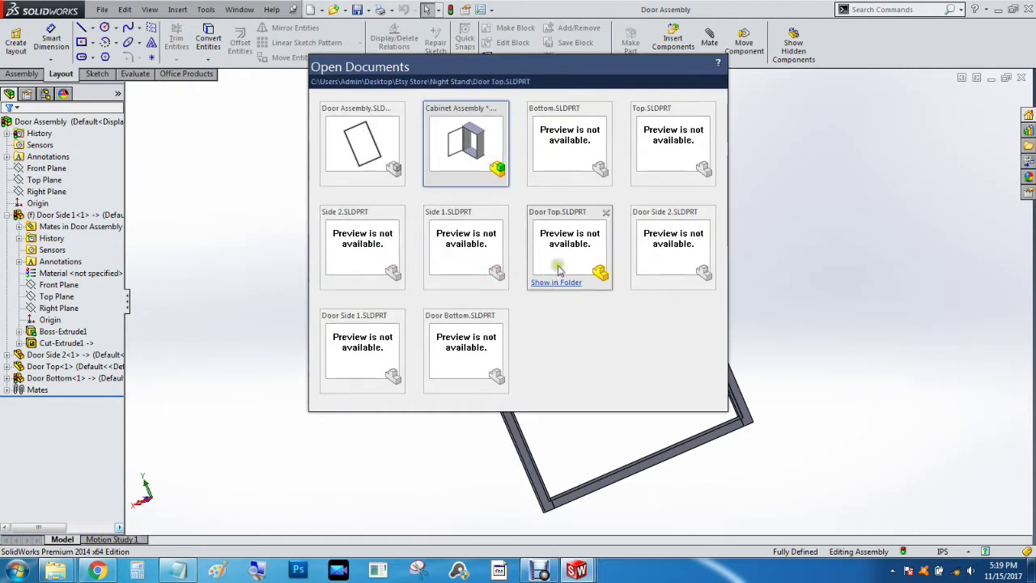
{"action": "left_click", "coordinate": [356, 143]}
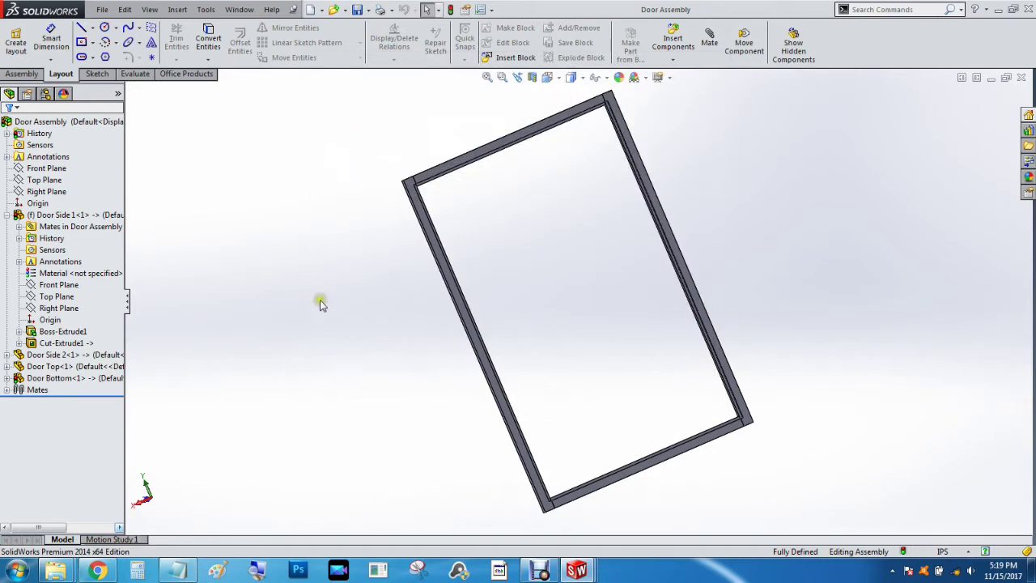
{"action": "middle_click_drag", "start_coordinate": [176, 498], "coordinate": [316, 455]}
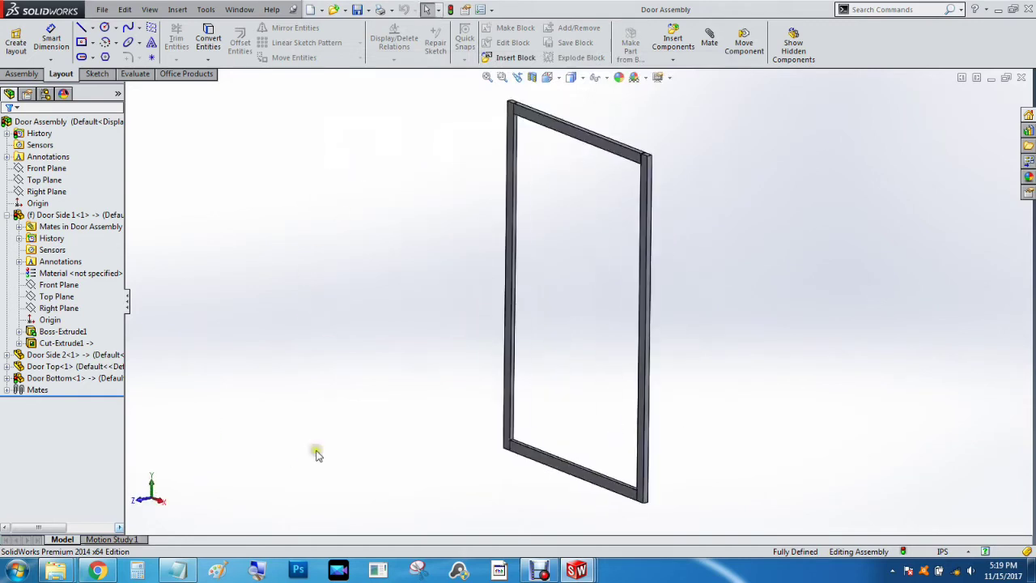
- Create a drawing from the door assembly using the Drawing template on a standard A4 (ISO) sheet
{"action": "left_click", "coordinate": [140, 501]}
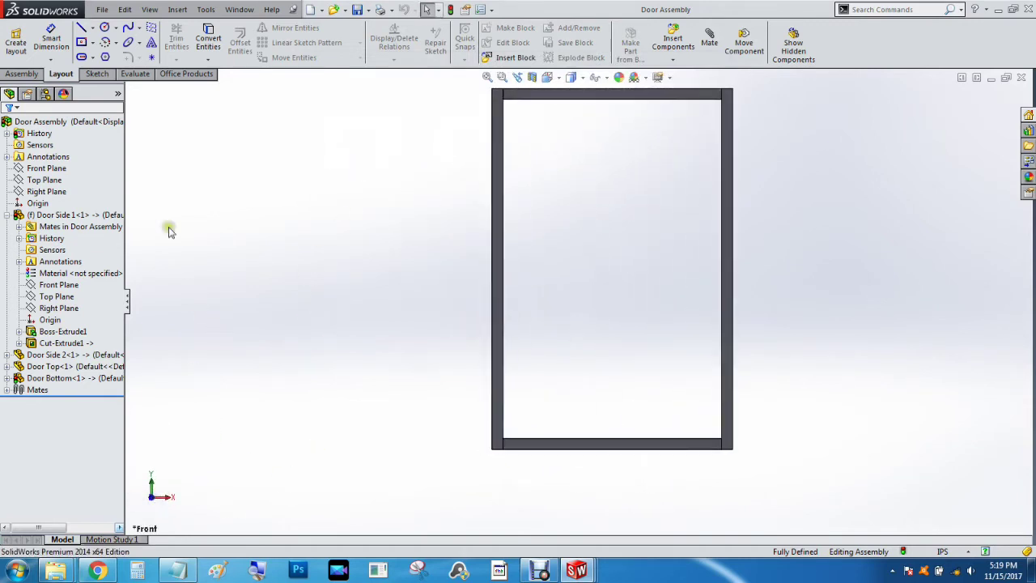
{"action": "left_click", "coordinate": [102, 10]}
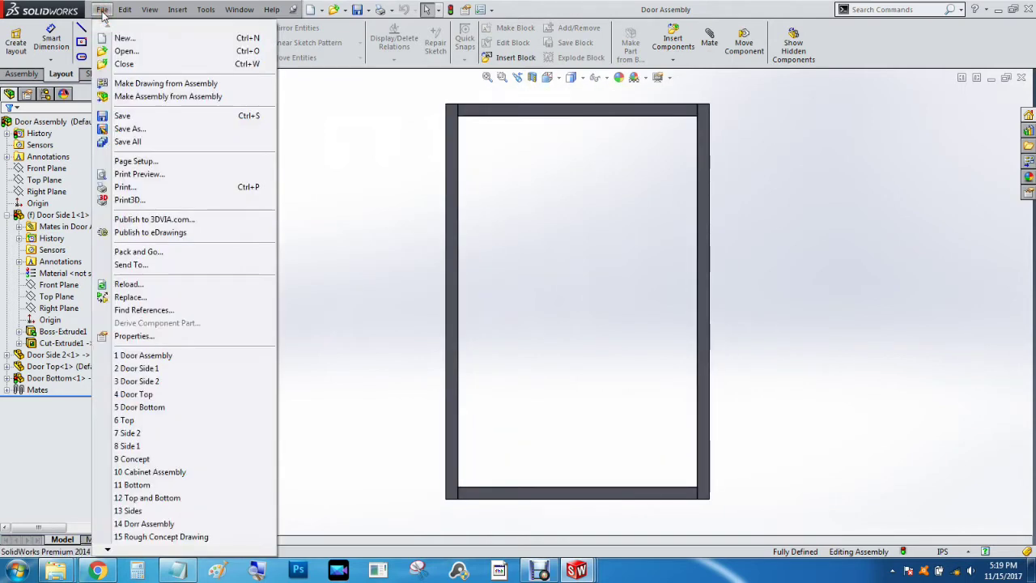
{"action": "left_click", "coordinate": [144, 84]}
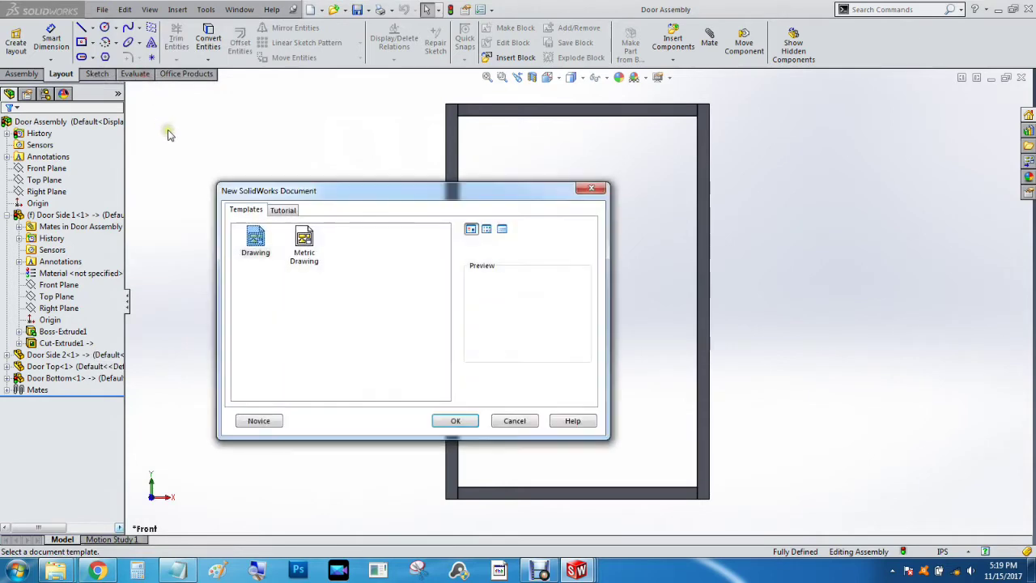
{"action": "left_click", "coordinate": [455, 420]}
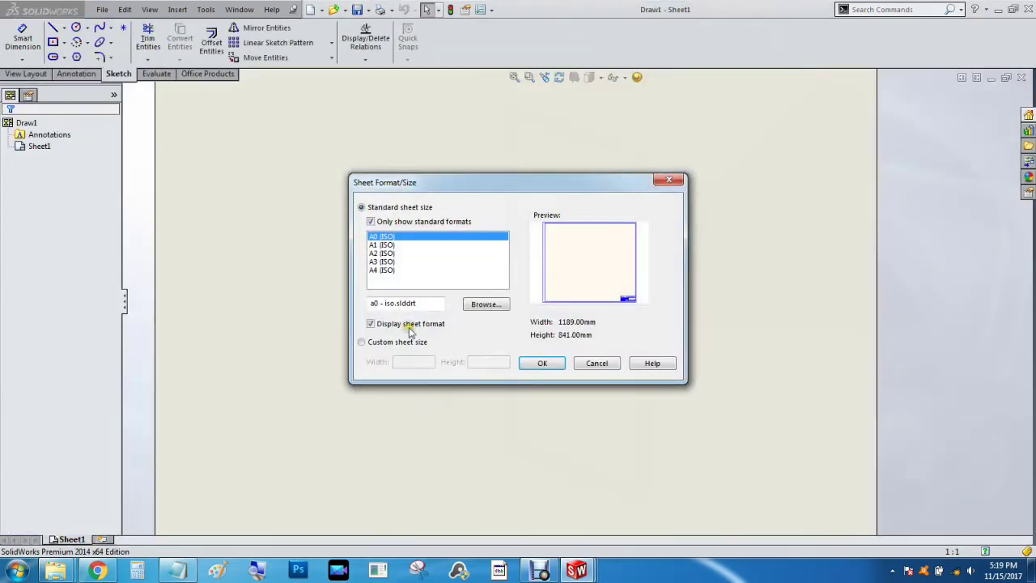
{"action": "left_click", "coordinate": [387, 270]}
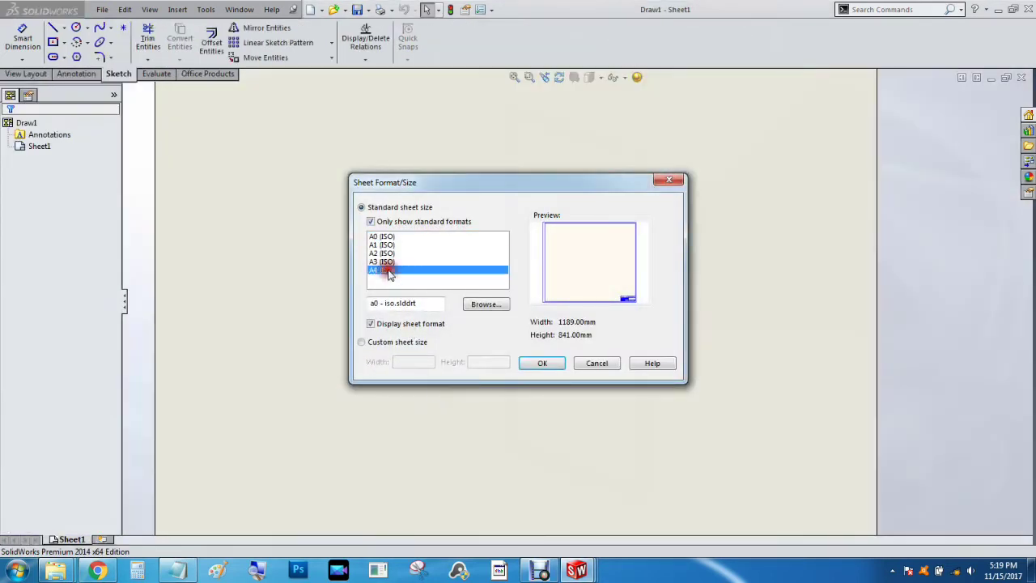
{"action": "left_click", "coordinate": [542, 363]}
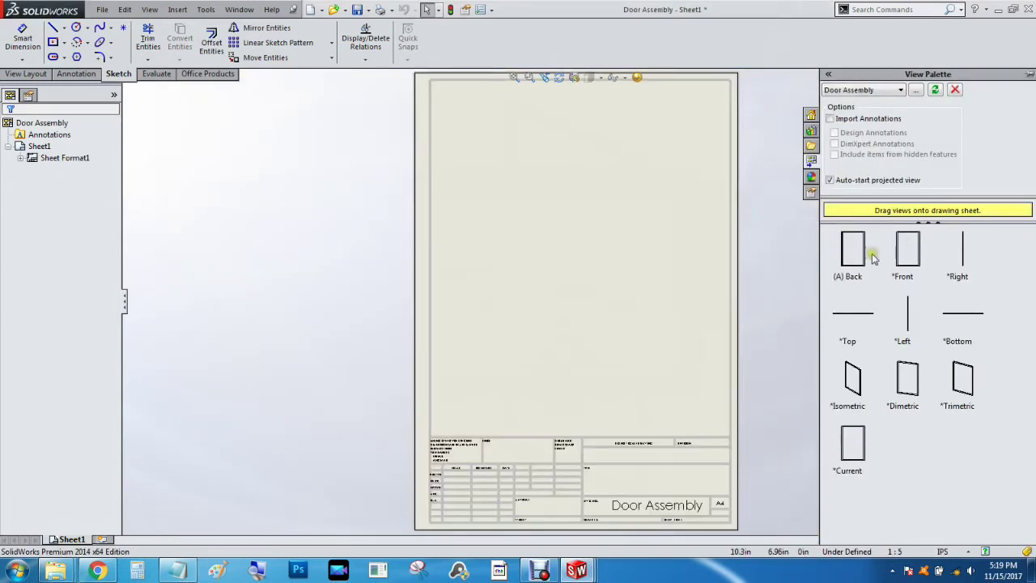
- Place the door assembly's Back view in the upper part of the sheet without adding projected views
{"action": "left_click_drag", "start_coordinate": [858, 260], "coordinate": [502, 166]}
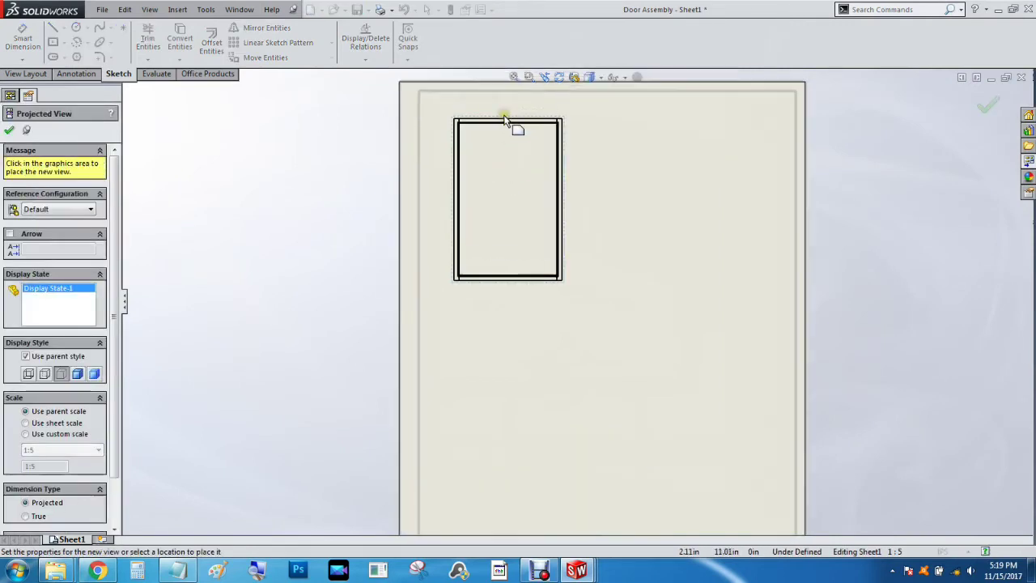
{"action": "left_click", "coordinate": [9, 131]}
{"action": "scroll", "coordinate": [597, 242], "scroll_direction": "down", "scroll_amount": 1}
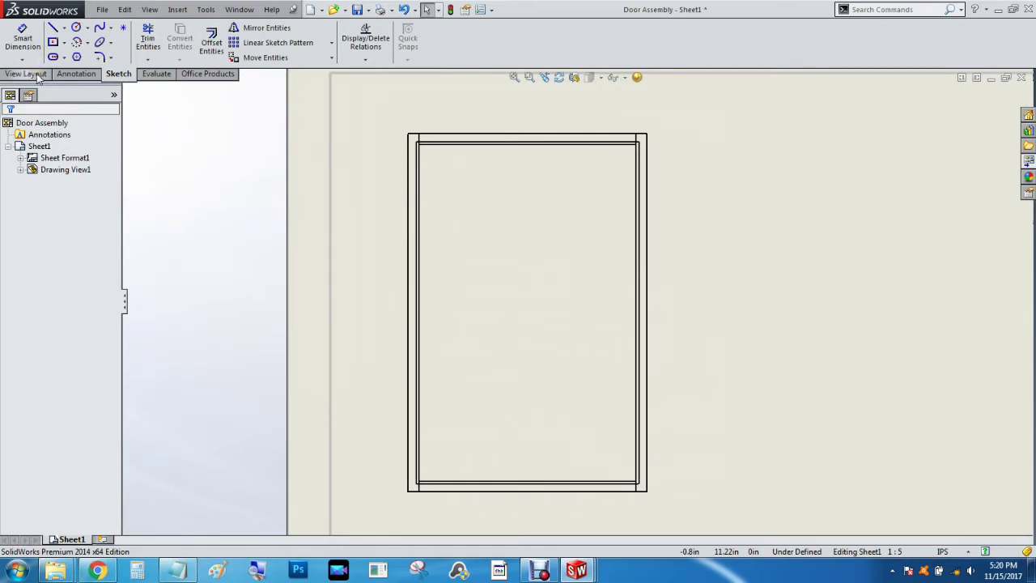
- Dimension the recess's full width between its two outer vertical edges, placing the dimension above the door frame
{"action": "left_click", "coordinate": [23, 38]}
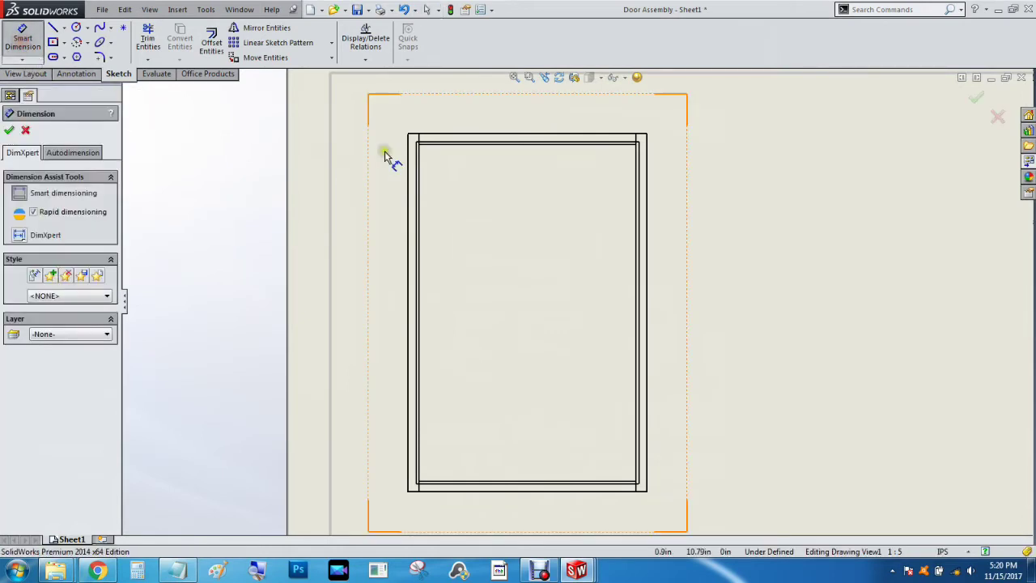
{"action": "scroll", "coordinate": [422, 204], "scroll_direction": "down", "scroll_amount": 1}
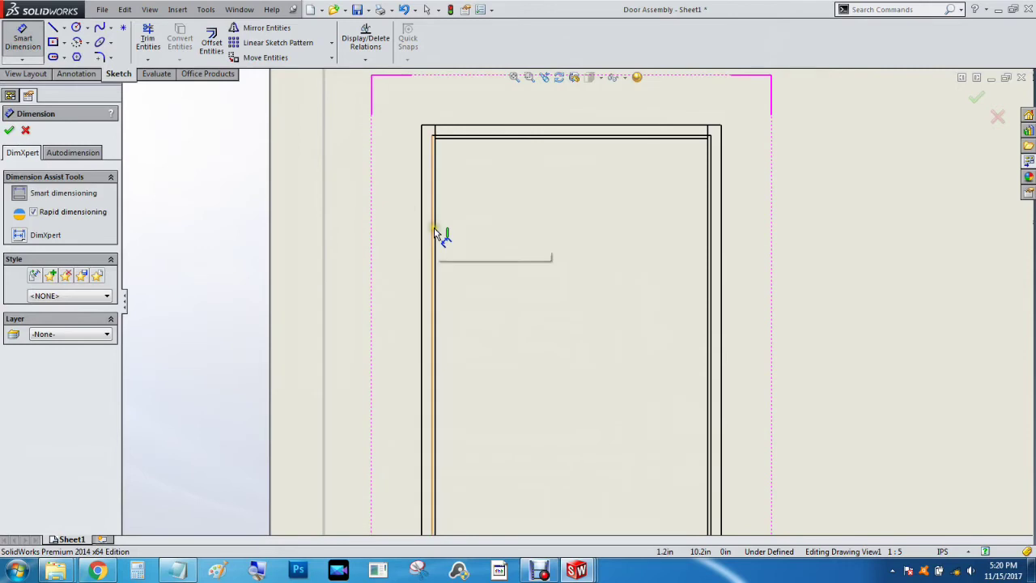
{"action": "left_click", "coordinate": [434, 231]}
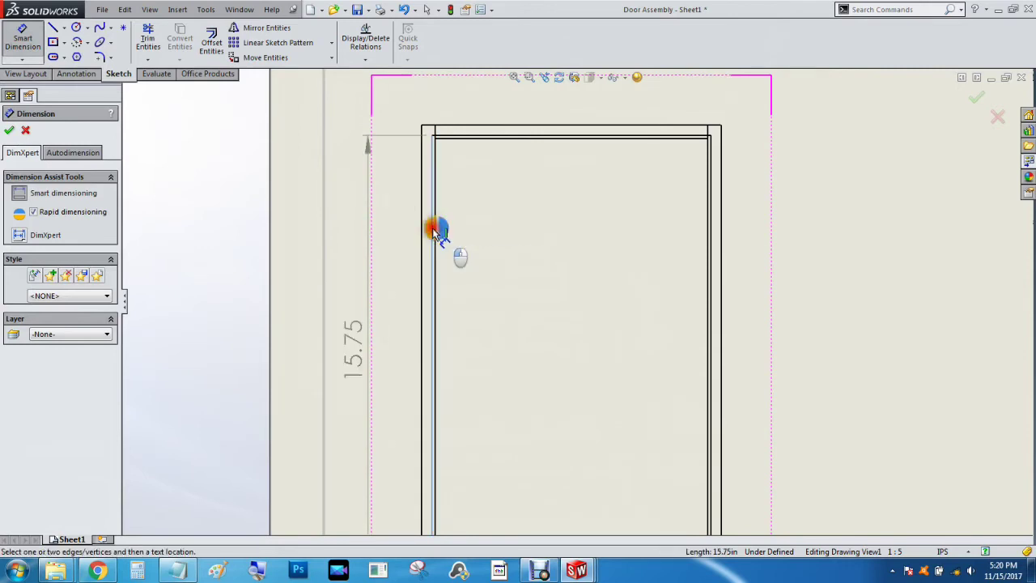
{"action": "left_click", "coordinate": [711, 247]}
{"action": "left_click", "coordinate": [581, 104]}
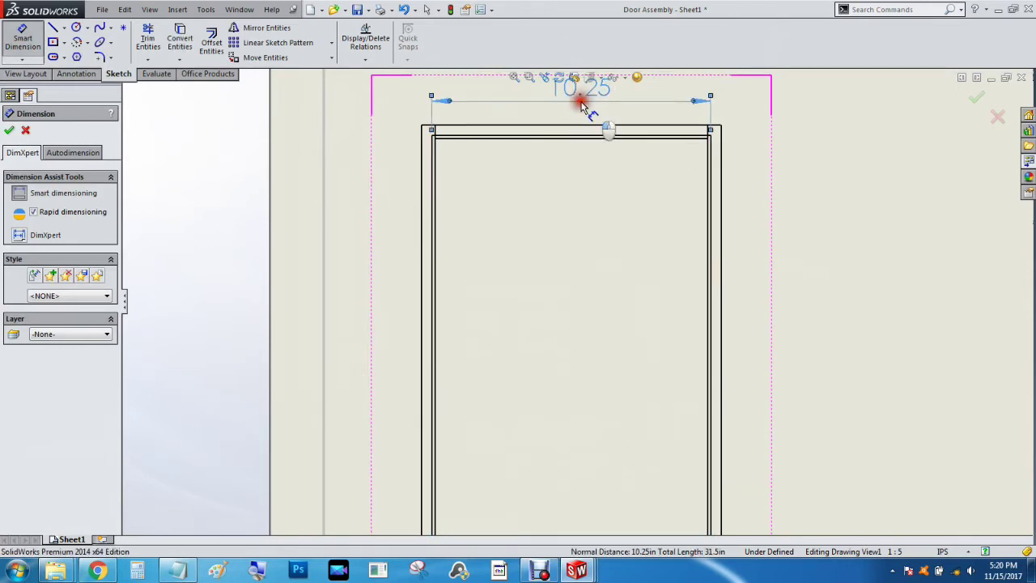
- Dimension the recess's full height between its upper and lower outer edges, placing the dimension beside the door frame
{"action": "left_click", "coordinate": [564, 137]}
{"action": "scroll", "coordinate": [566, 162], "scroll_direction": "up", "scroll_amount": 3}
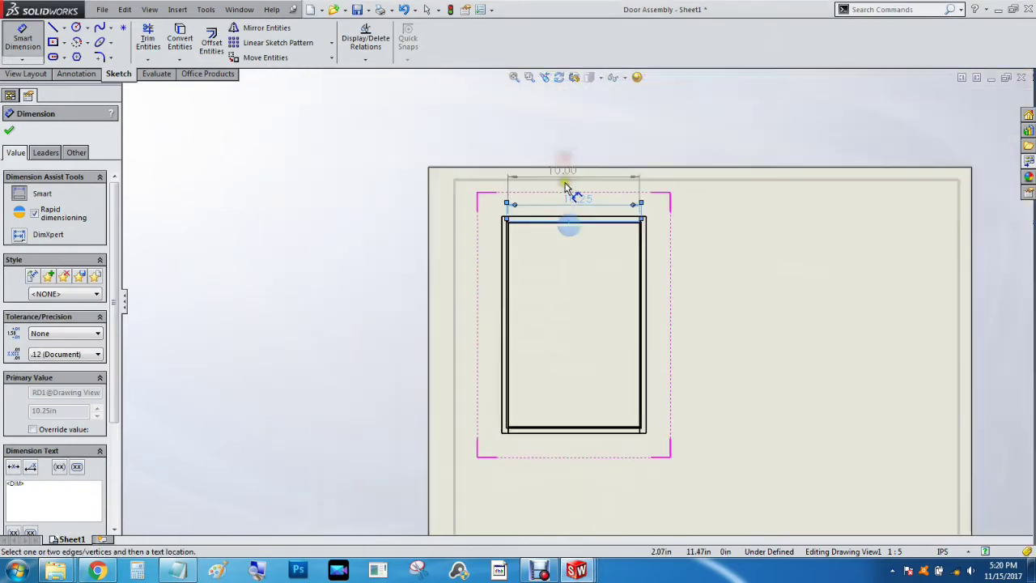
{"action": "scroll", "coordinate": [601, 364], "scroll_direction": "down", "scroll_amount": 3}
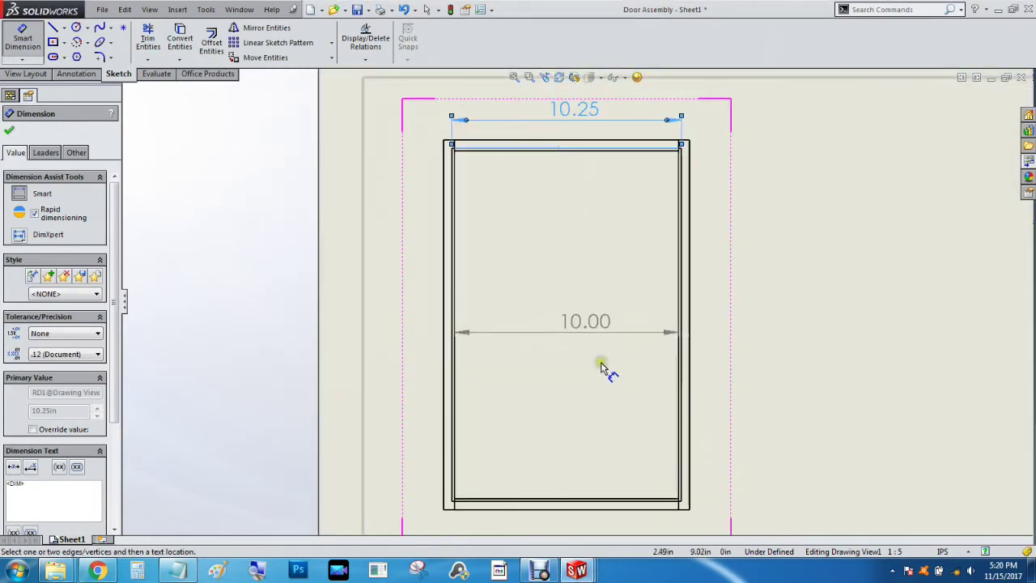
{"action": "left_click", "coordinate": [586, 498]}
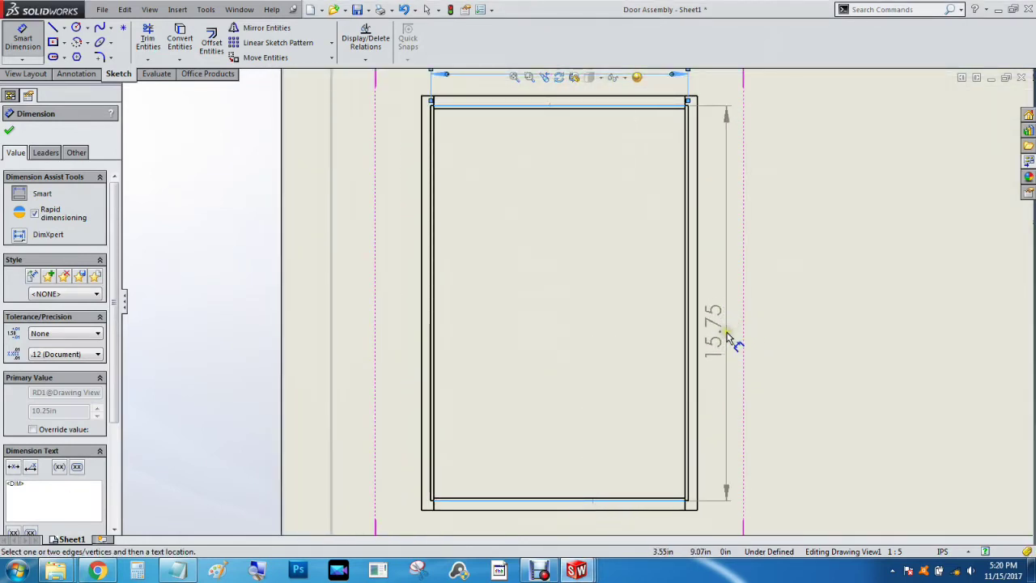
{"action": "left_click", "coordinate": [731, 335]}
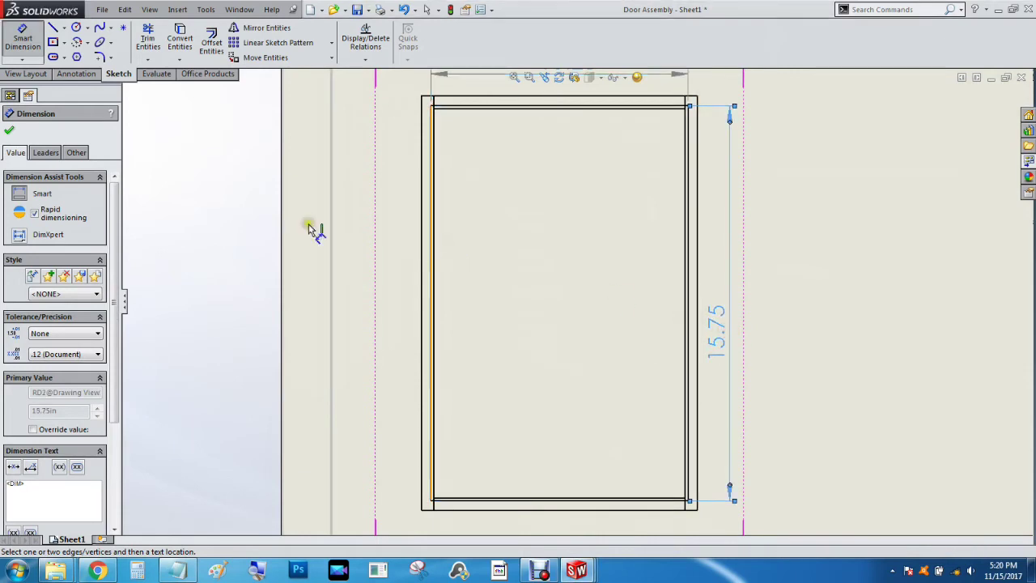
{"action": "left_click", "coordinate": [9, 129]}
{"action": "key", "text": "f"}
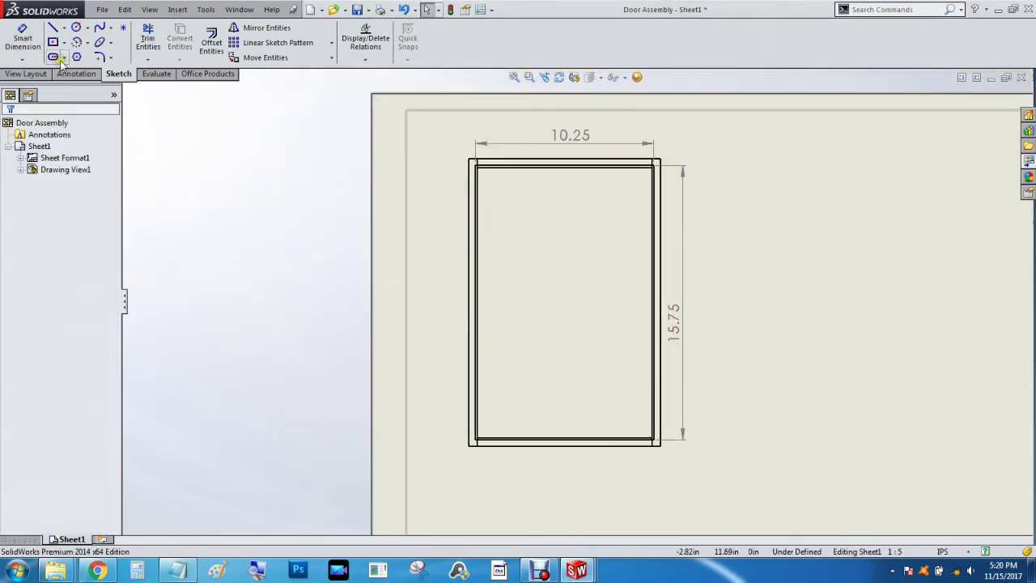
- Create a new part document from the Part template
{"action": "left_click", "coordinate": [102, 9]}
{"action": "left_click", "coordinate": [113, 26]}
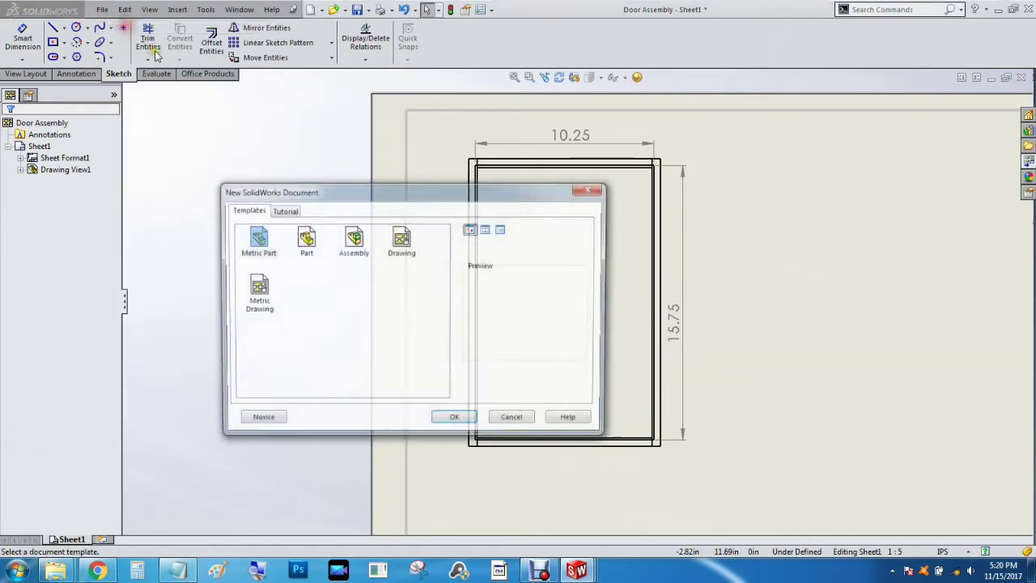
{"action": "left_click", "coordinate": [303, 238]}
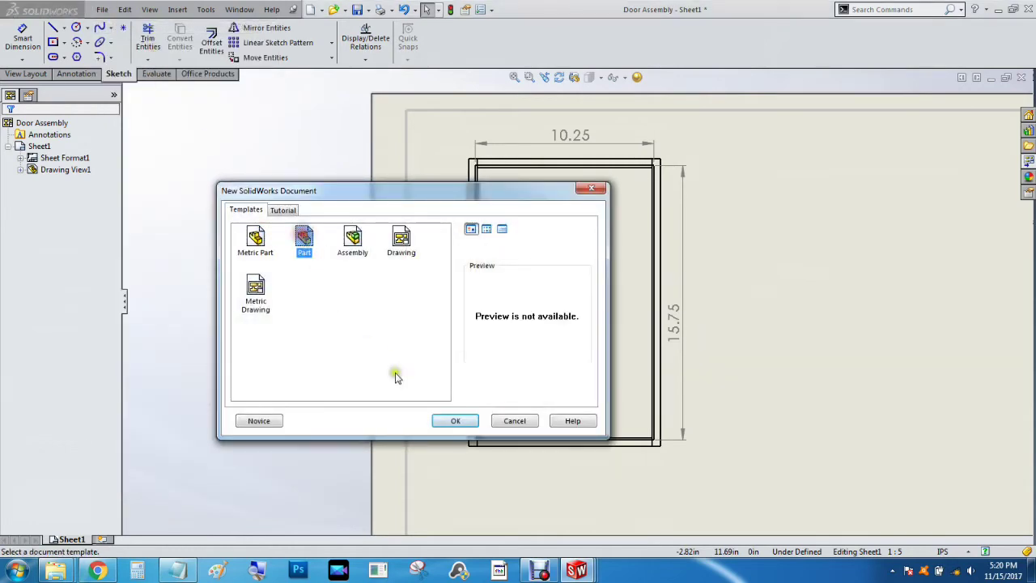
{"action": "left_click", "coordinate": [459, 424]}
- Sketch a center rectangle about 3.66 in wide and 4.34 in high on the Front Plane, centred on the origin
{"action": "left_click", "coordinate": [52, 192]}
{"action": "left_click", "coordinate": [46, 180]}
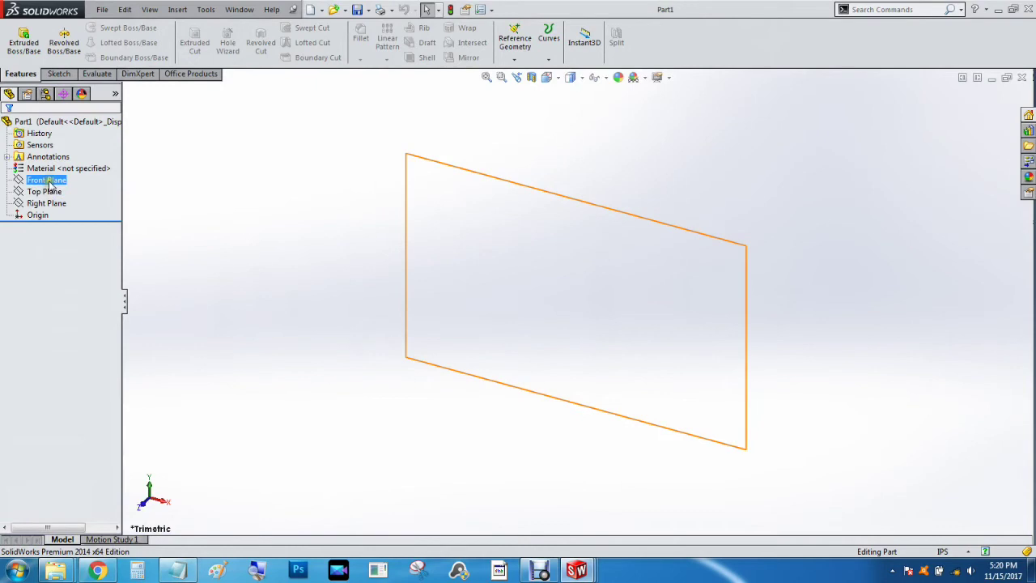
{"action": "left_click", "coordinate": [59, 74]}
{"action": "left_click", "coordinate": [95, 43]}
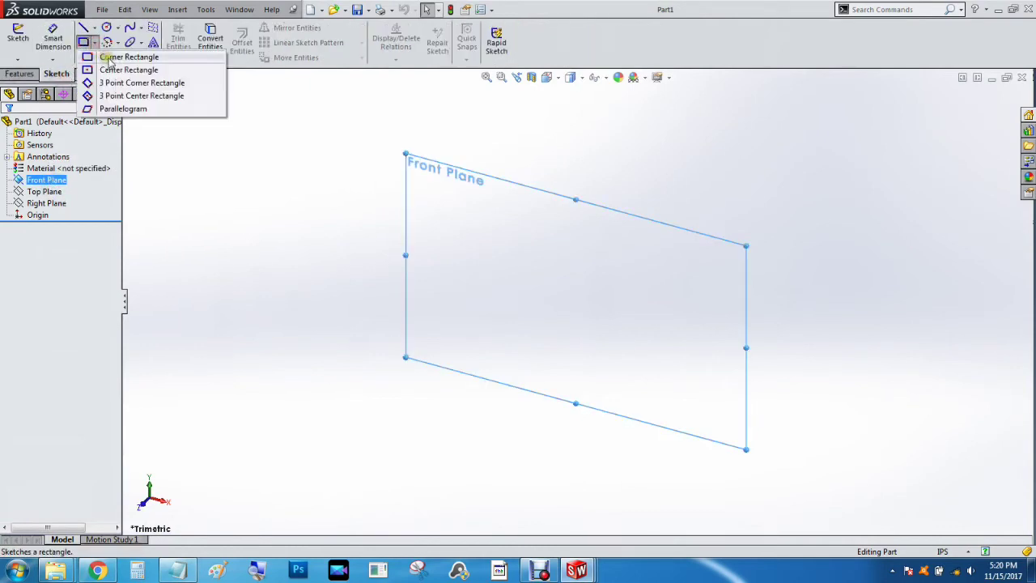
{"action": "left_click", "coordinate": [111, 70]}
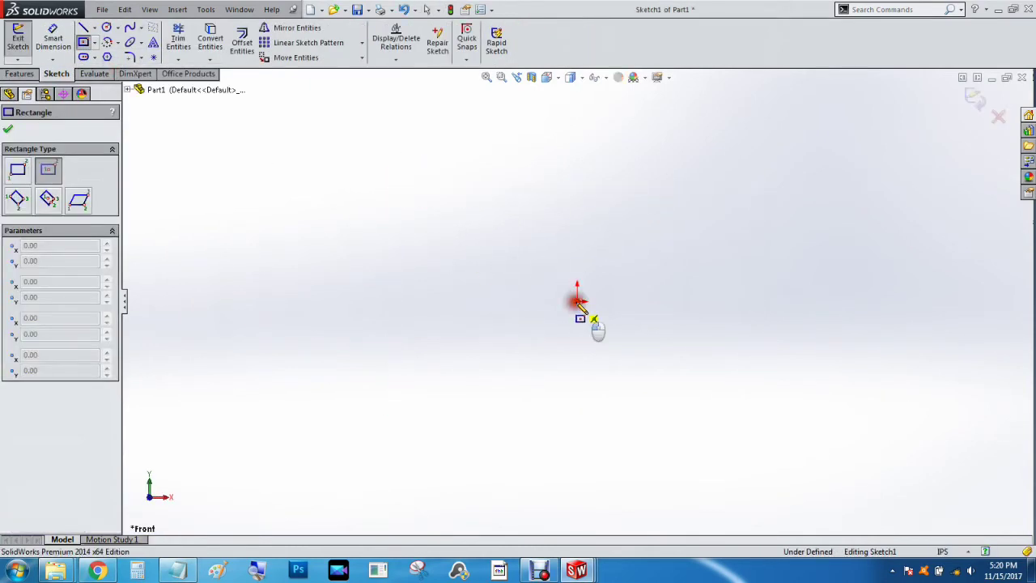
{"action": "left_click", "coordinate": [576, 301]}
{"action": "left_click", "coordinate": [482, 413]}
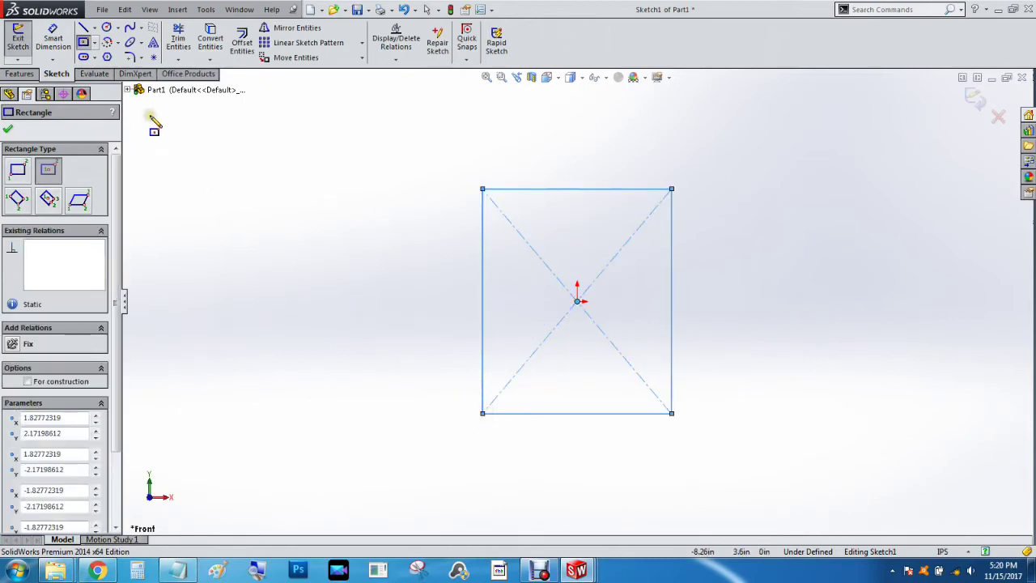
- Dimension the rectangle's lower horizontal edge and set its width to 10.25 in, matching the door assembly drawing
{"action": "key", "text": "ctrl+Tab"}
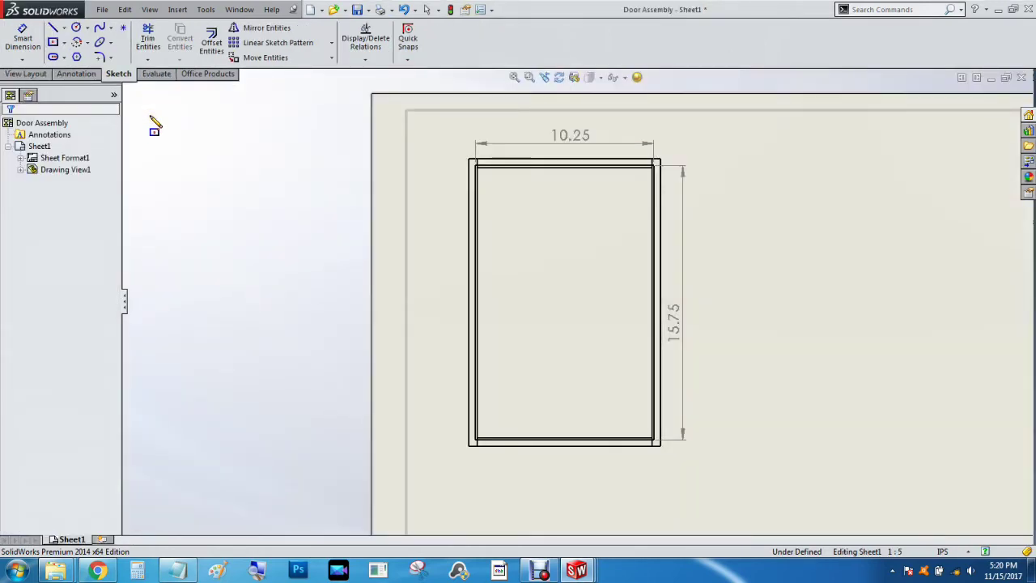
{"action": "key", "text": "ctrl+Tab"}
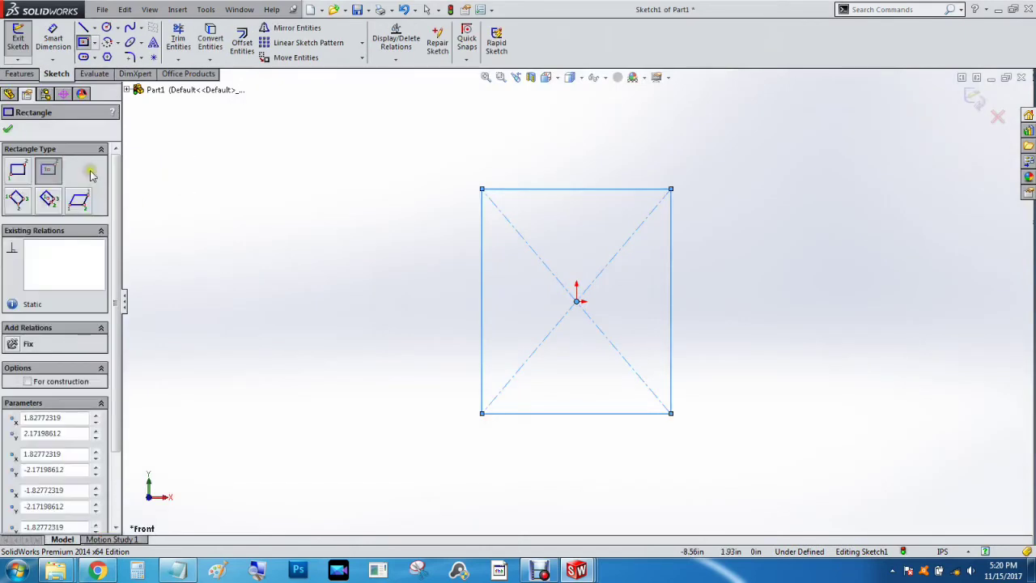
{"action": "left_click", "coordinate": [53, 41]}
{"action": "left_click", "coordinate": [565, 413]}
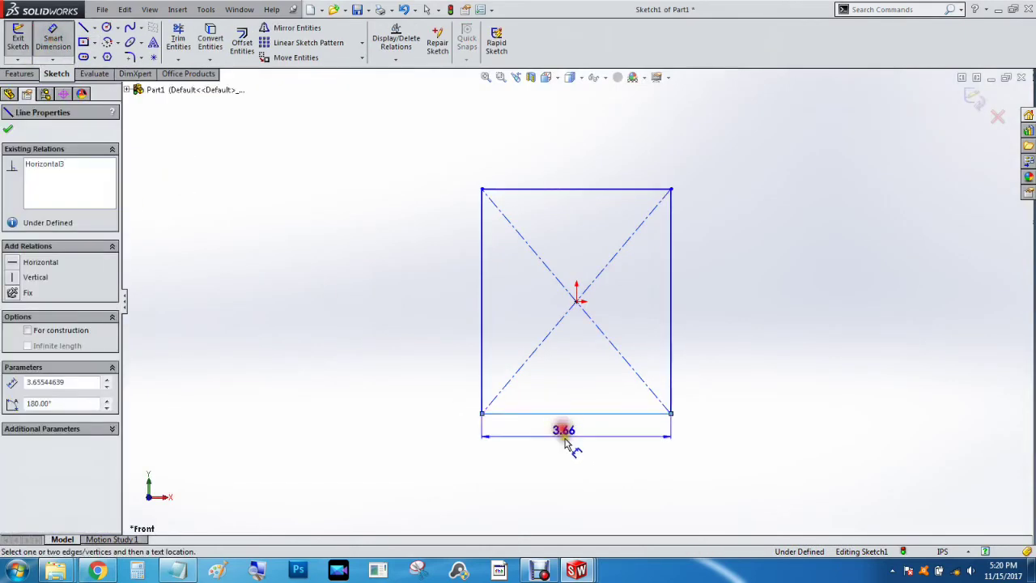
{"action": "left_click", "coordinate": [571, 443]}
{"action": "type", "text": "12.0"}
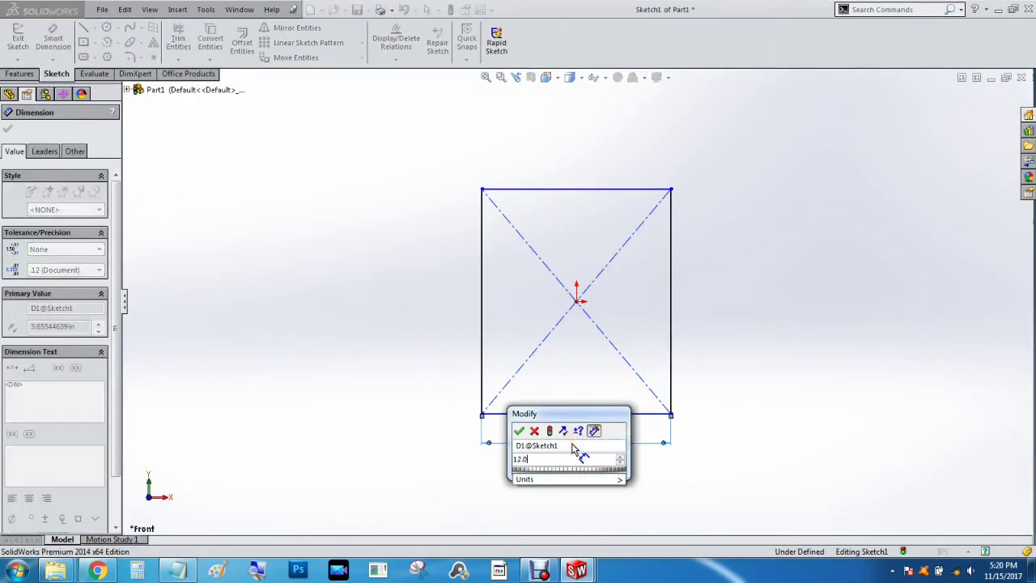
{"action": "key", "text": "BackSpace"}
{"action": "key", "text": "BackSpace"}
{"action": "type", "text": ".5"}
{"action": "key", "text": "BackSpace"}
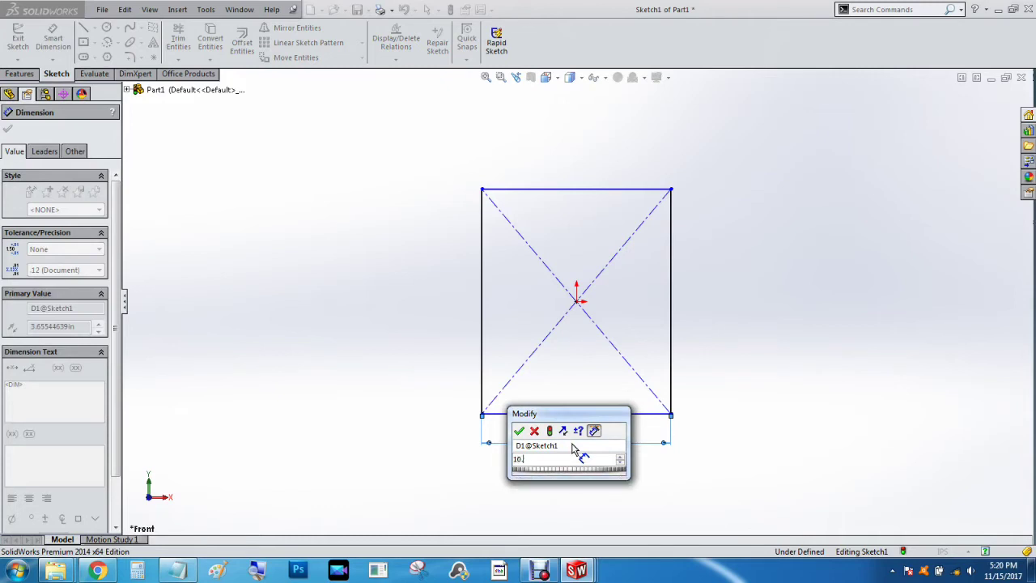
{"action": "type", "text": "25"}
{"action": "key", "text": "Return"}
- Check the recess height in the door assembly drawing and dimension the rectangle's vertical edge to 15.75 in
{"action": "key", "text": "ctrl+Tab"}
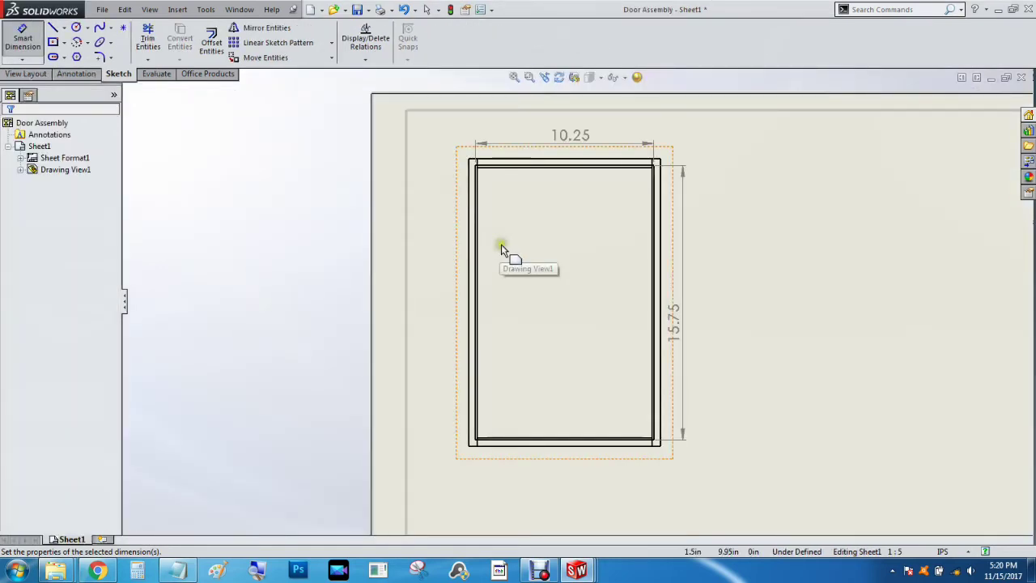
{"action": "key", "text": "ctrl+Tab"}
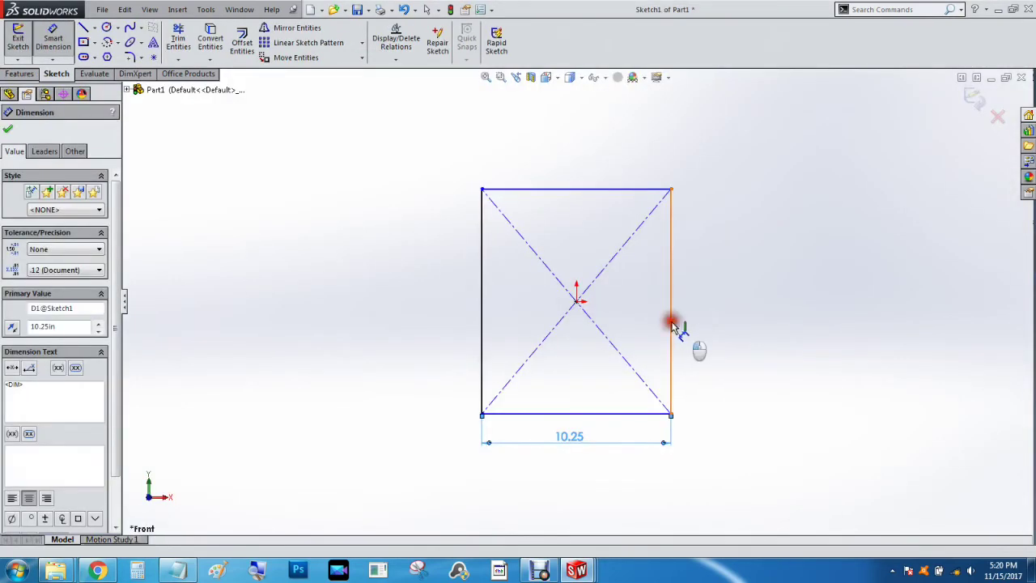
{"action": "left_click", "coordinate": [670, 328]}
{"action": "left_click", "coordinate": [703, 324]}
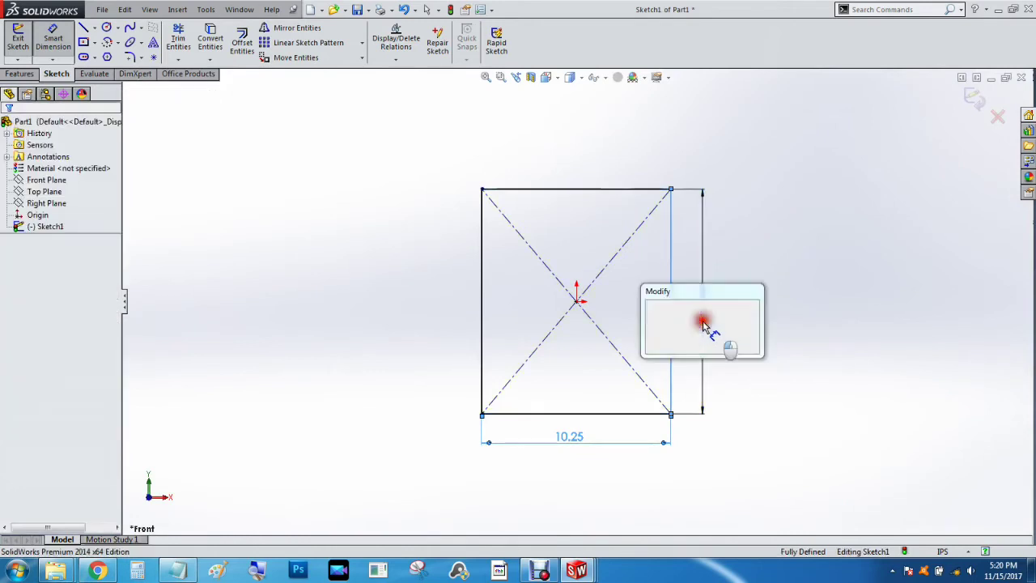
{"action": "type", "text": "15.75"}
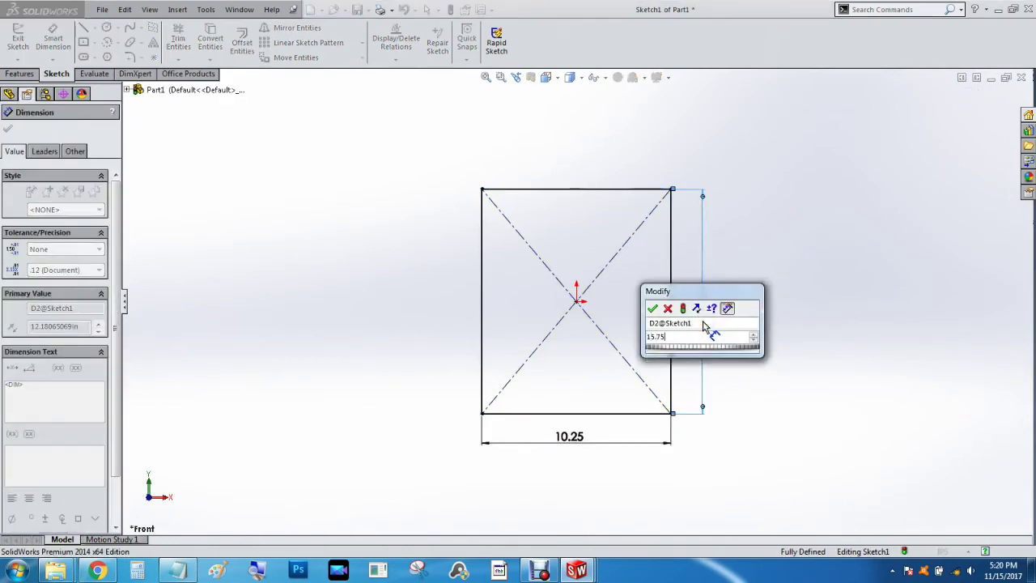
{"action": "key", "text": "Return"}
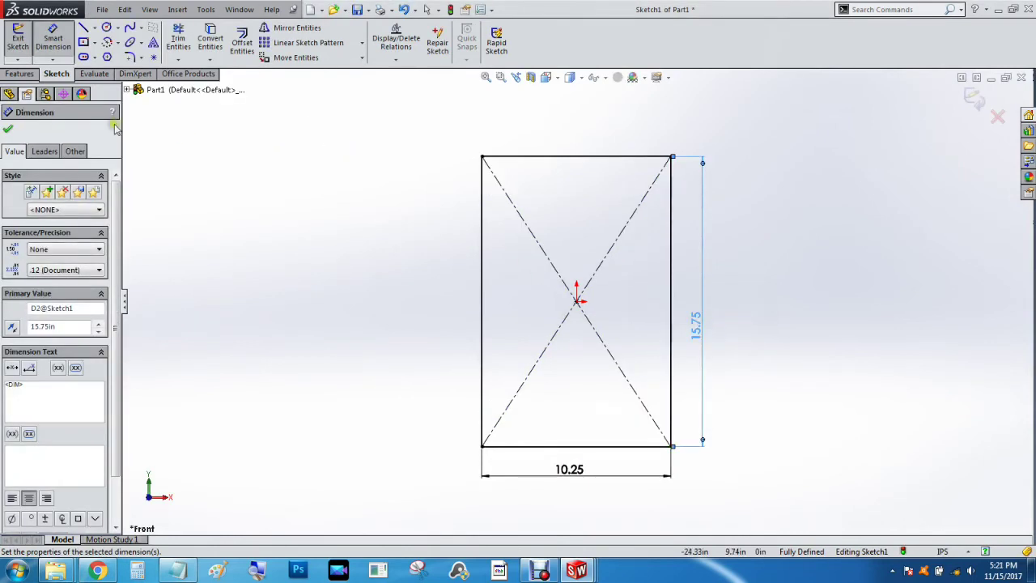
{"action": "left_click", "coordinate": [9, 132]}
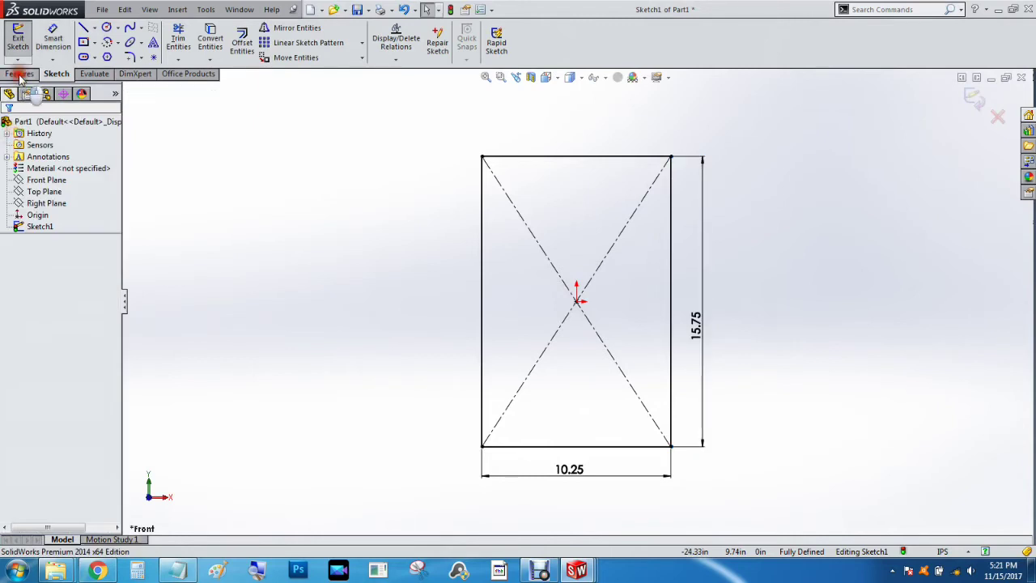
- Extrude the rectangle as a boss with the Mid Plane end condition and a depth of 0.0625 in
{"action": "left_click", "coordinate": [21, 74]}
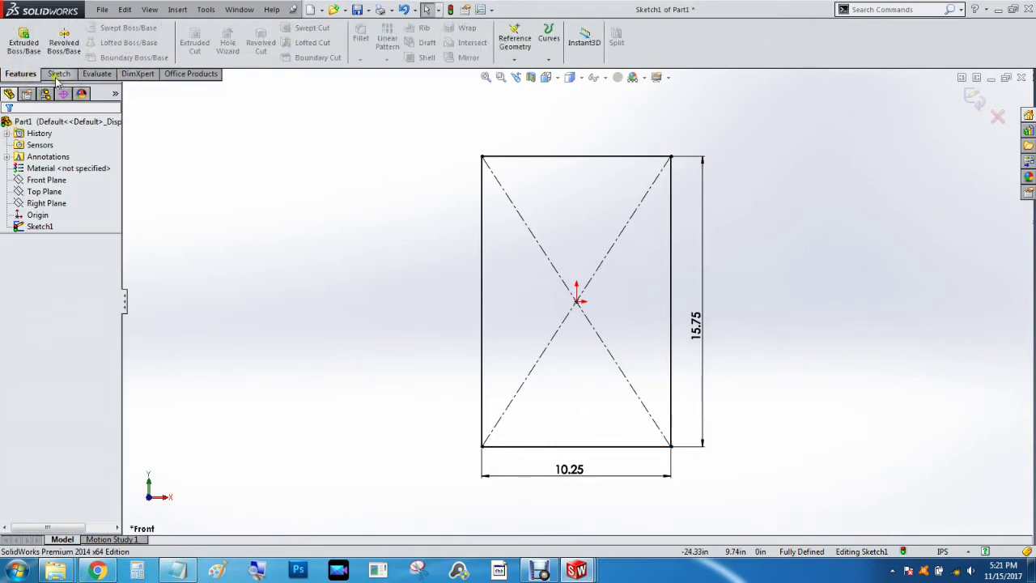
{"action": "left_click", "coordinate": [23, 41]}
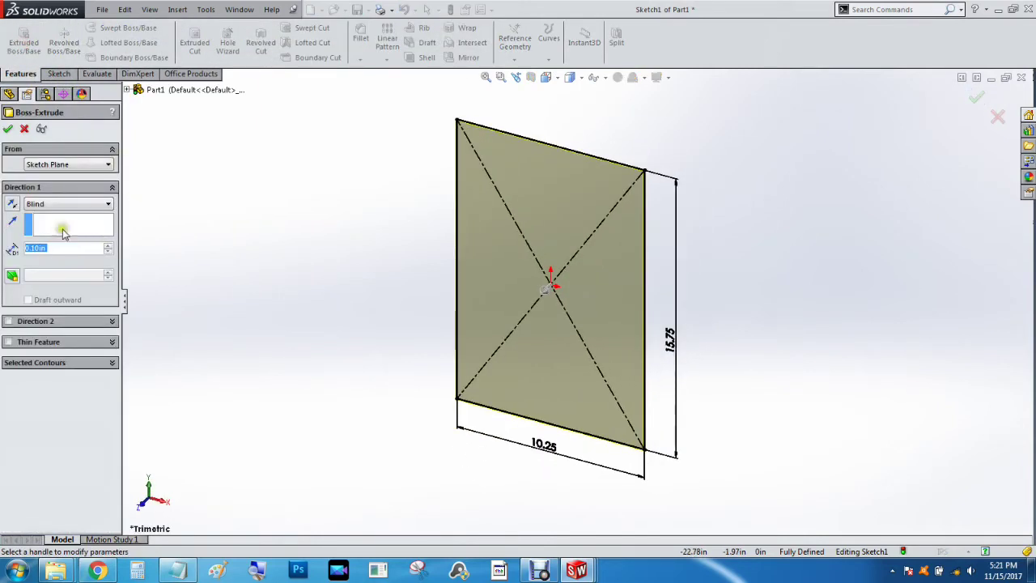
{"action": "left_click", "coordinate": [68, 203]}
{"action": "left_click", "coordinate": [59, 254]}
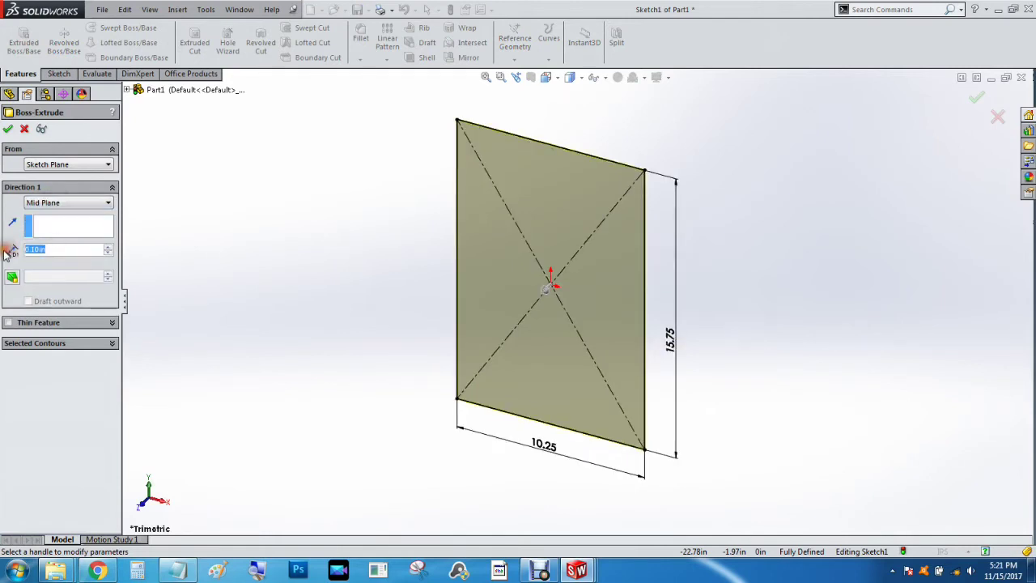
{"action": "type", "text": "0.0625"}
{"action": "key", "text": "Return"}
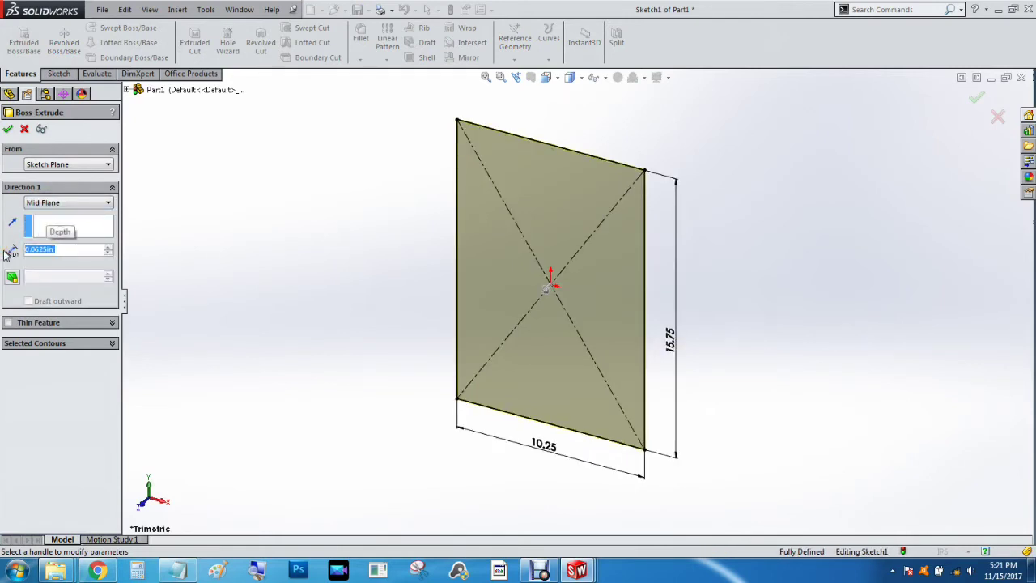
{"action": "left_click", "coordinate": [7, 130]}
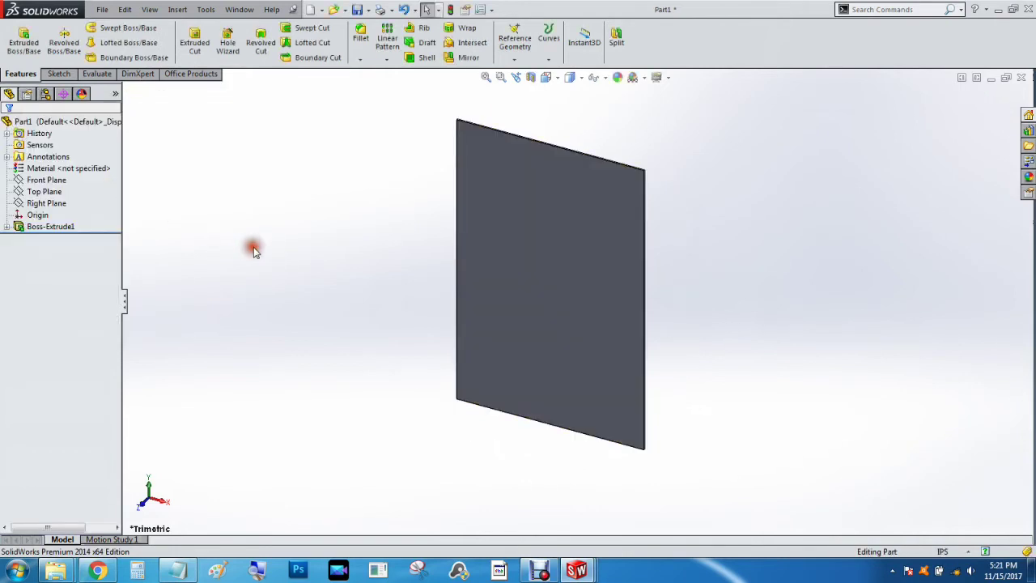
- Apply the clear glass appearance from the Glass > Gloss library folder to the entire panel part
{"action": "left_click", "coordinate": [489, 250]}
{"action": "right_click", "coordinate": [489, 252]}
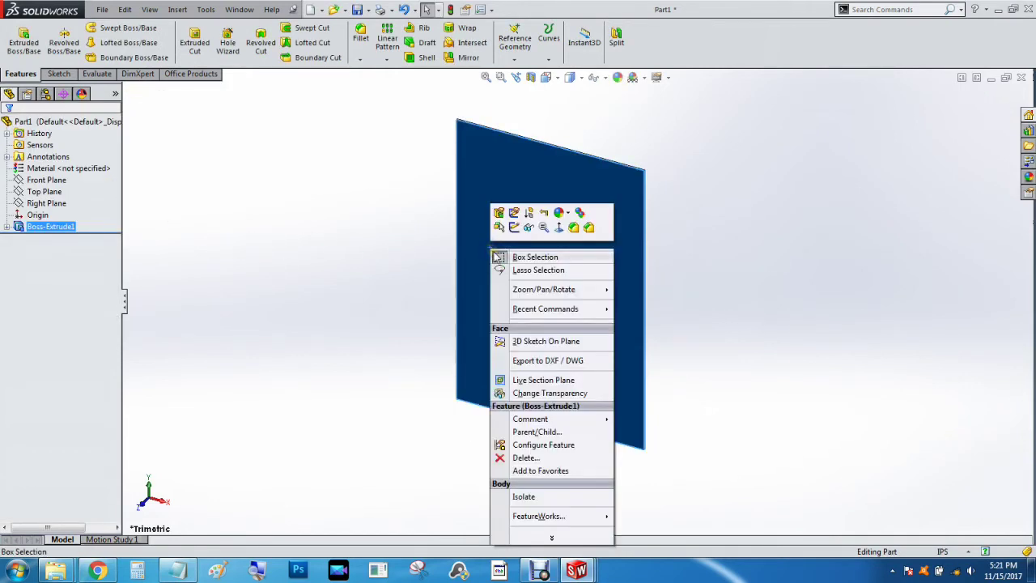
{"action": "left_click", "coordinate": [571, 214]}
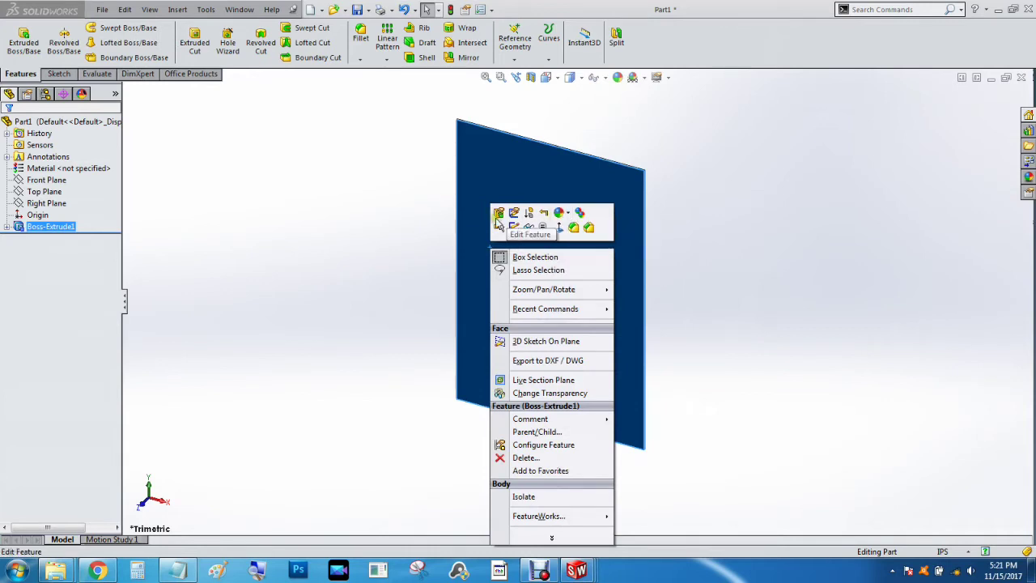
{"action": "mouse_move", "coordinate": [559, 213]}
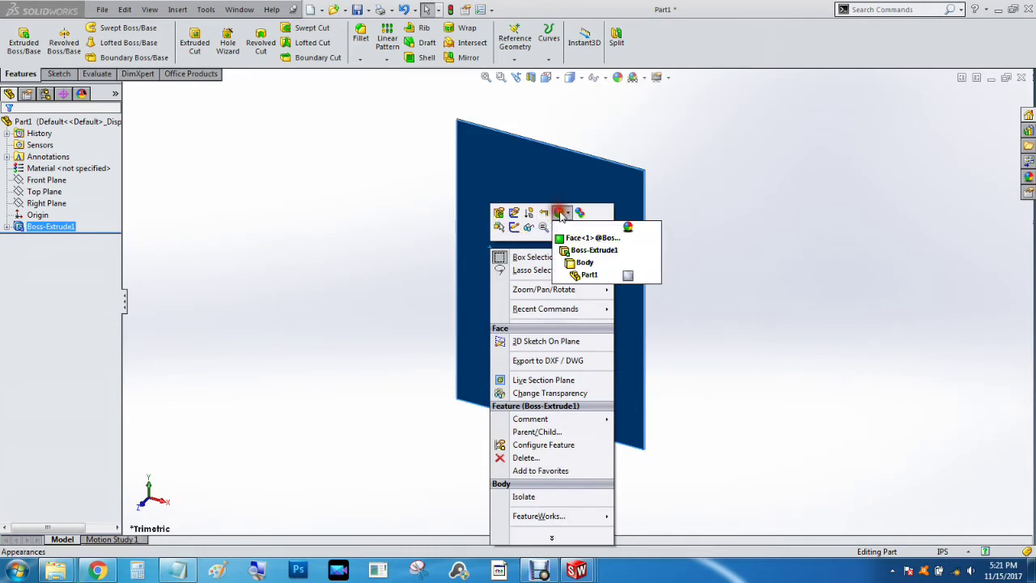
{"action": "left_click", "coordinate": [592, 275]}
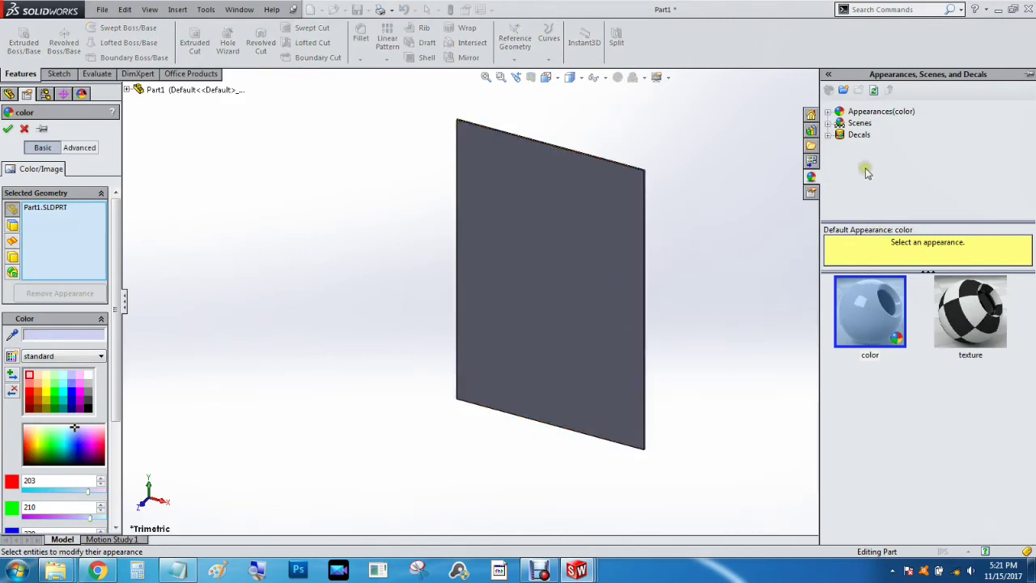
{"action": "left_click", "coordinate": [827, 112]}
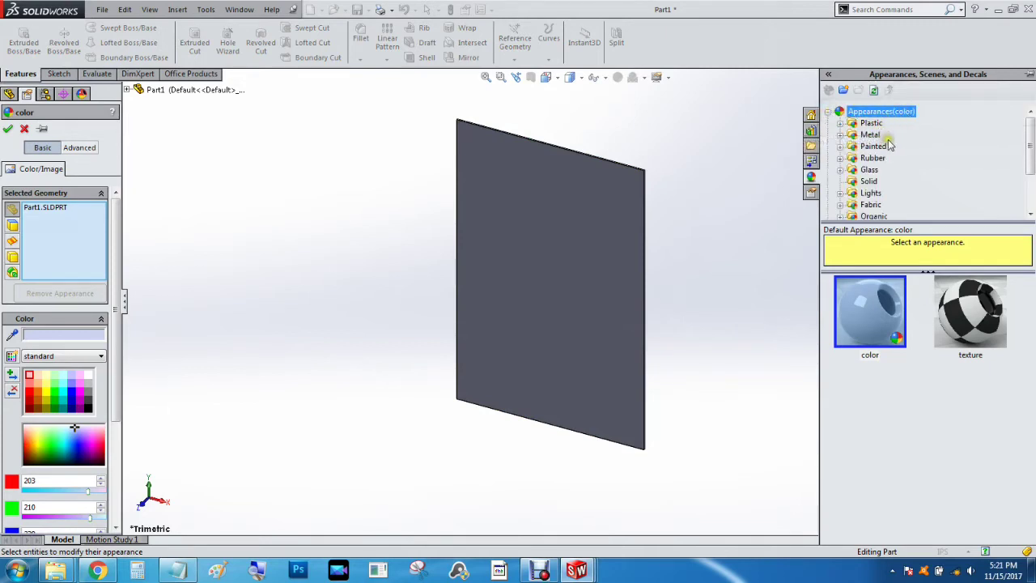
{"action": "left_click", "coordinate": [841, 170]}
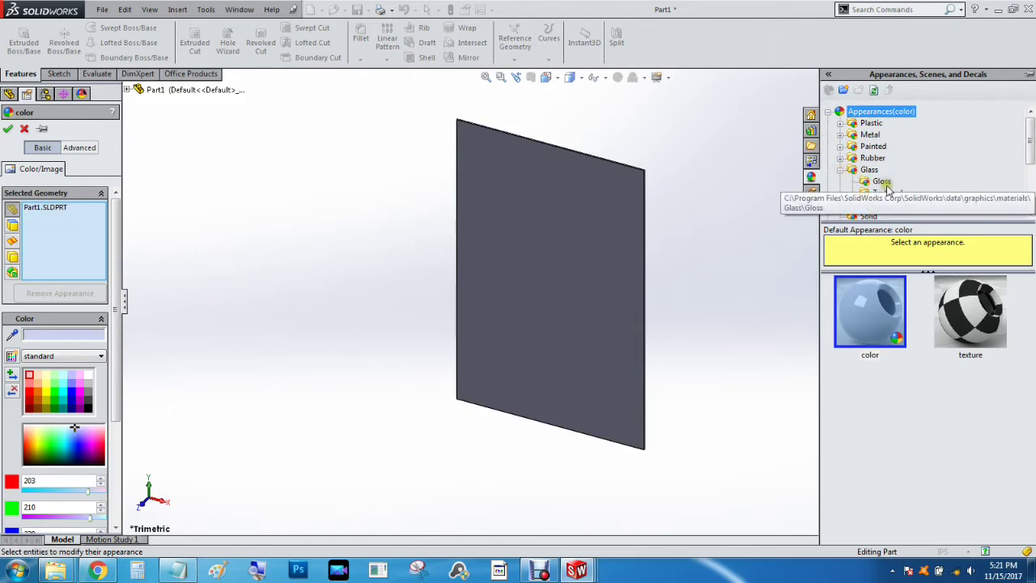
{"action": "left_click", "coordinate": [880, 183]}
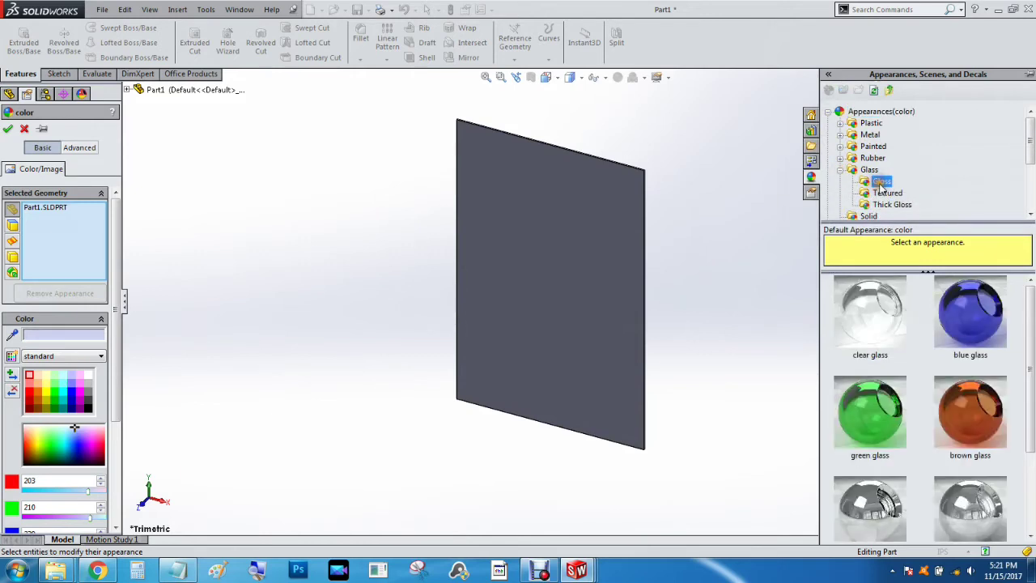
{"action": "left_click", "coordinate": [874, 302]}
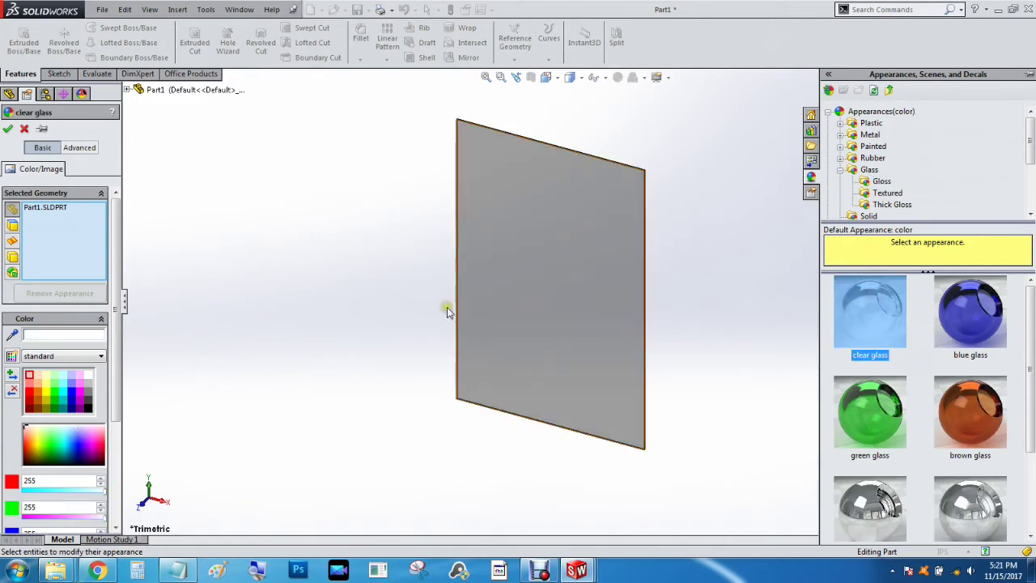
{"action": "left_click", "coordinate": [7, 131]}
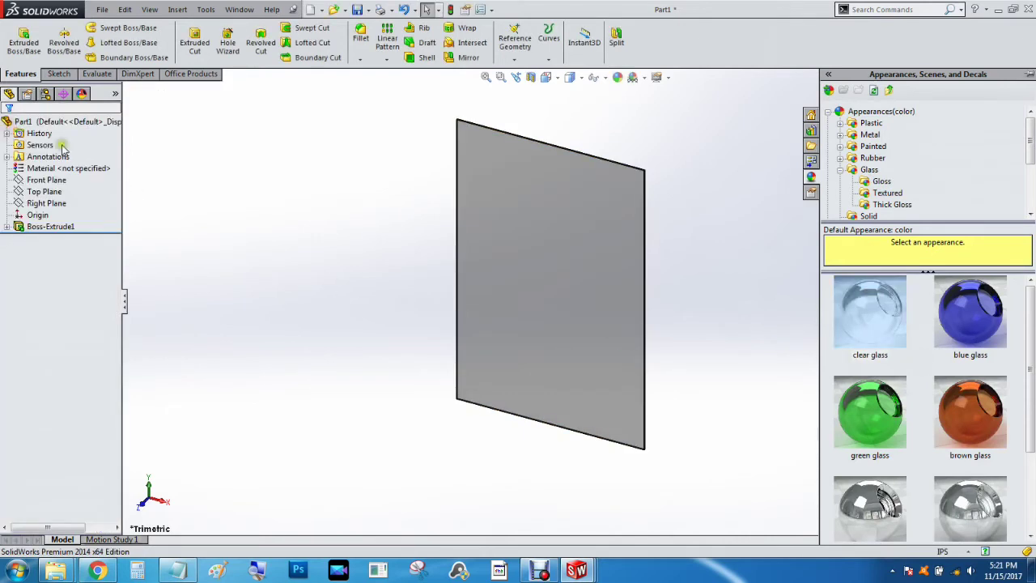
{"action": "left_click", "coordinate": [709, 141]}
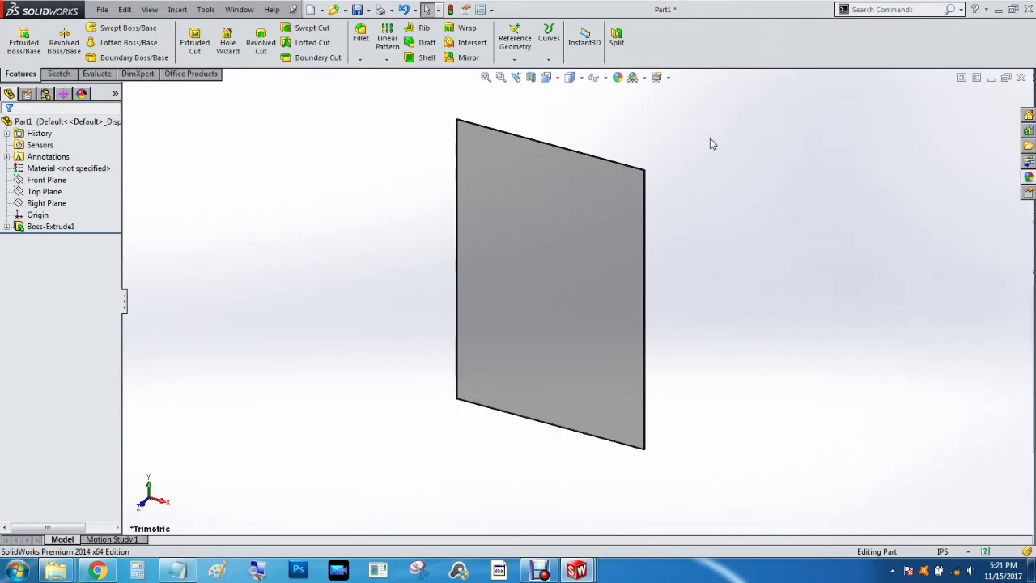
- Save the part as Glass Pane in the Night Stand folder
{"action": "key", "text": "ctrl+s"}
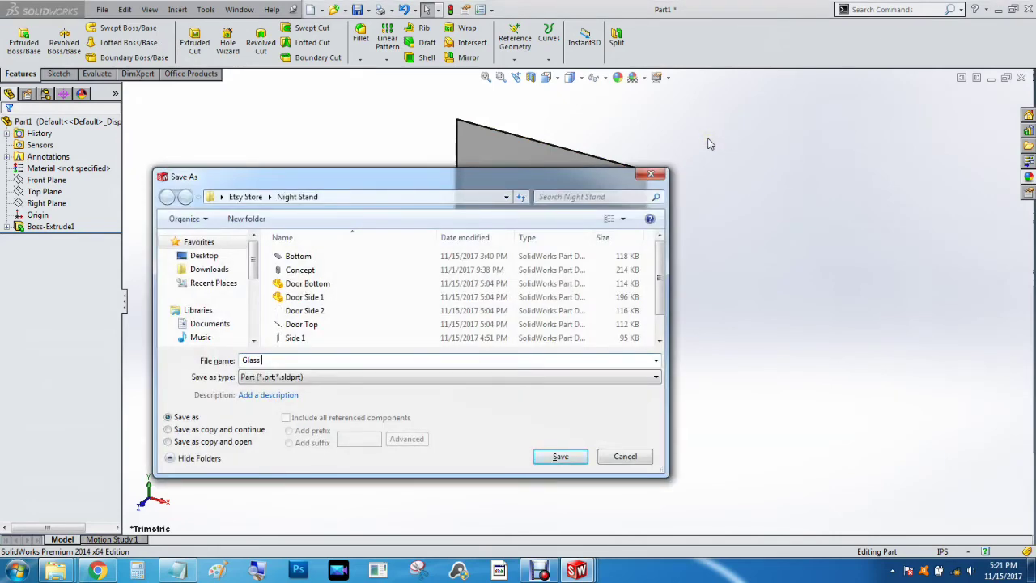
{"action": "key", "text": "Return"}
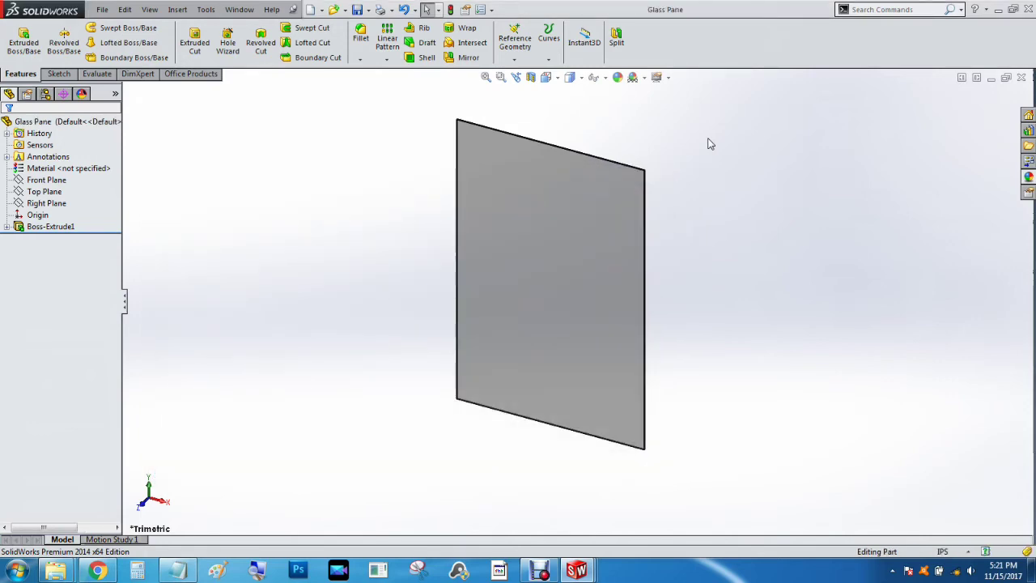
- Switch to the Door Assembly document, view the door frame from the back, and insert the Glass Pane part beside it
{"action": "key", "text": "ctrl+Tab"}
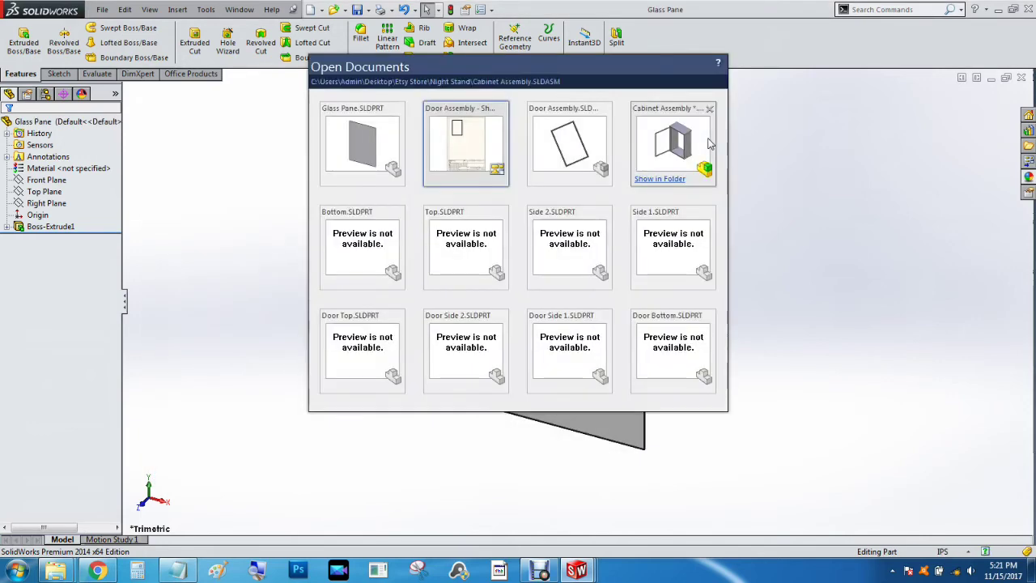
{"action": "left_click", "coordinate": [579, 144]}
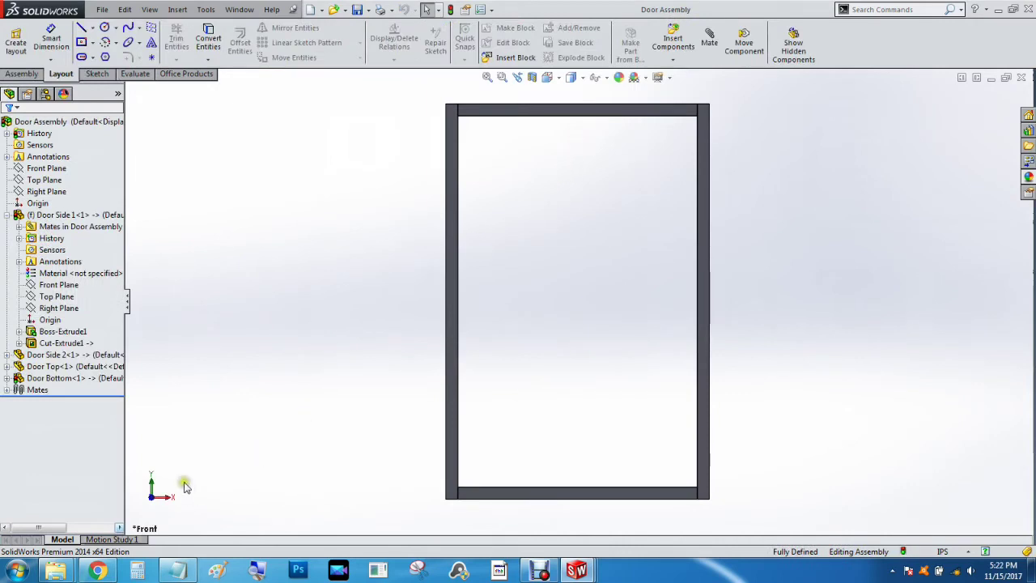
{"action": "left_click", "coordinate": [149, 499]}
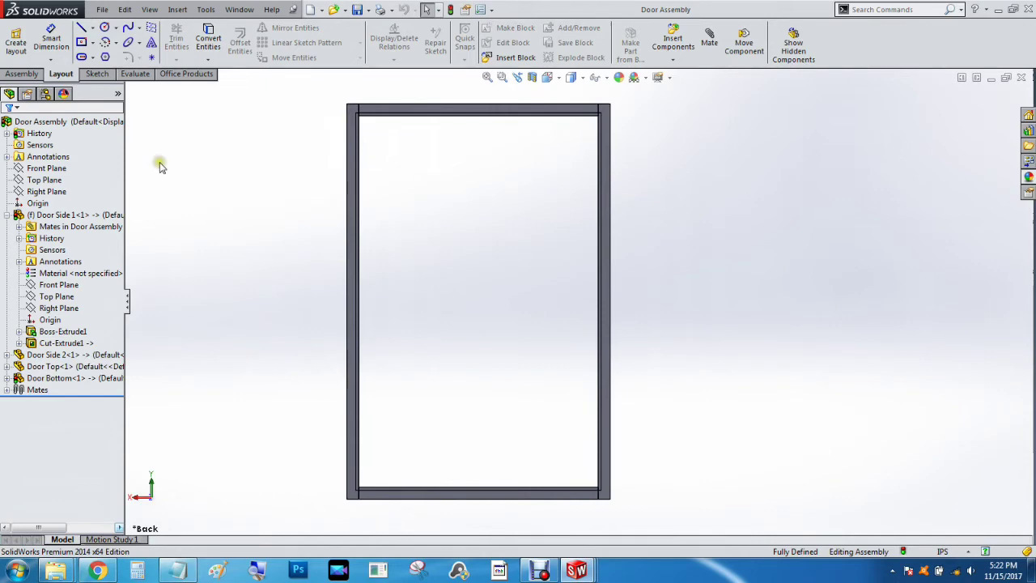
{"action": "left_click", "coordinate": [24, 74]}
{"action": "left_click", "coordinate": [72, 42]}
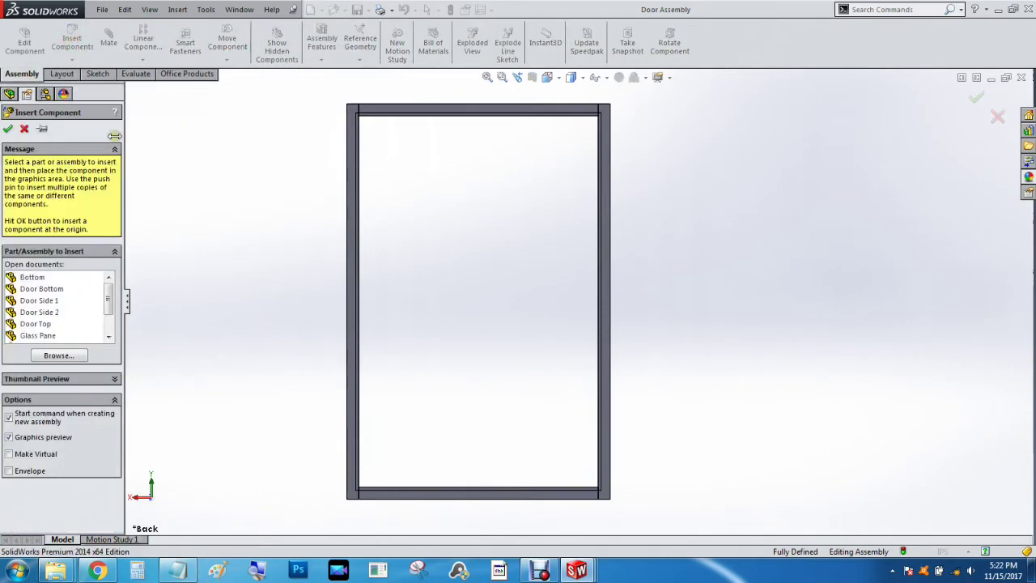
{"action": "left_click", "coordinate": [63, 334]}
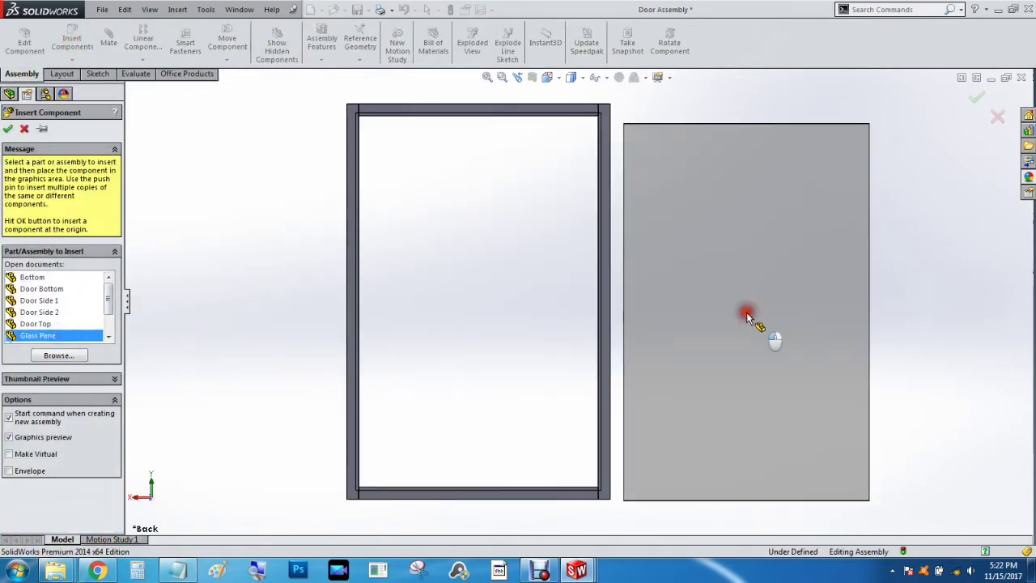
{"action": "left_click", "coordinate": [502, 282]}
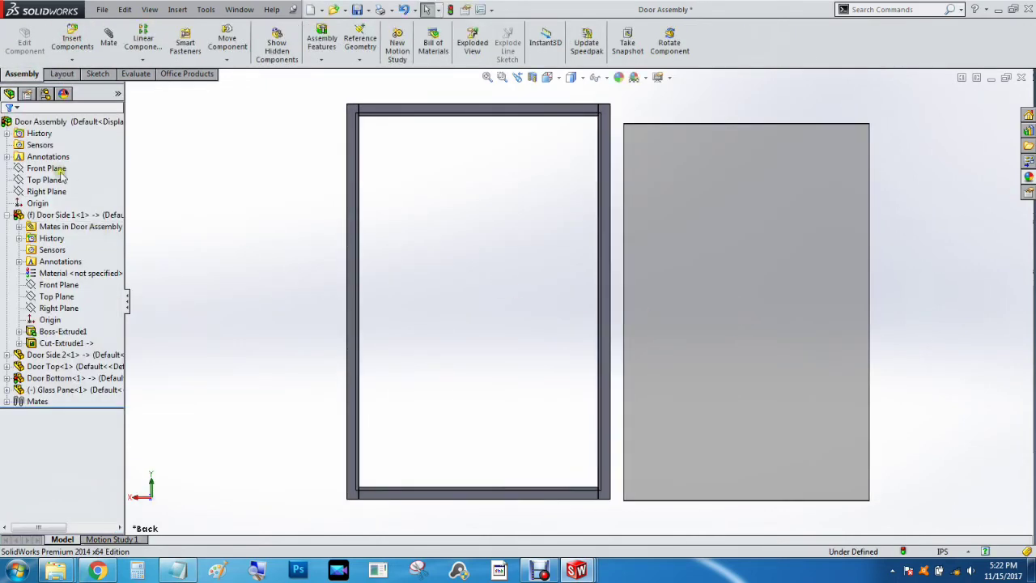
- Mate the Glass Pane part into the recess at the back of the door frame and save the Door Assembly
{"action": "left_click", "coordinate": [108, 41]}
{"action": "middle_click_drag", "start_coordinate": [551, 281], "coordinate": [596, 324]}
{"action": "scroll", "coordinate": [596, 323], "scroll_direction": "down", "scroll_amount": 5}
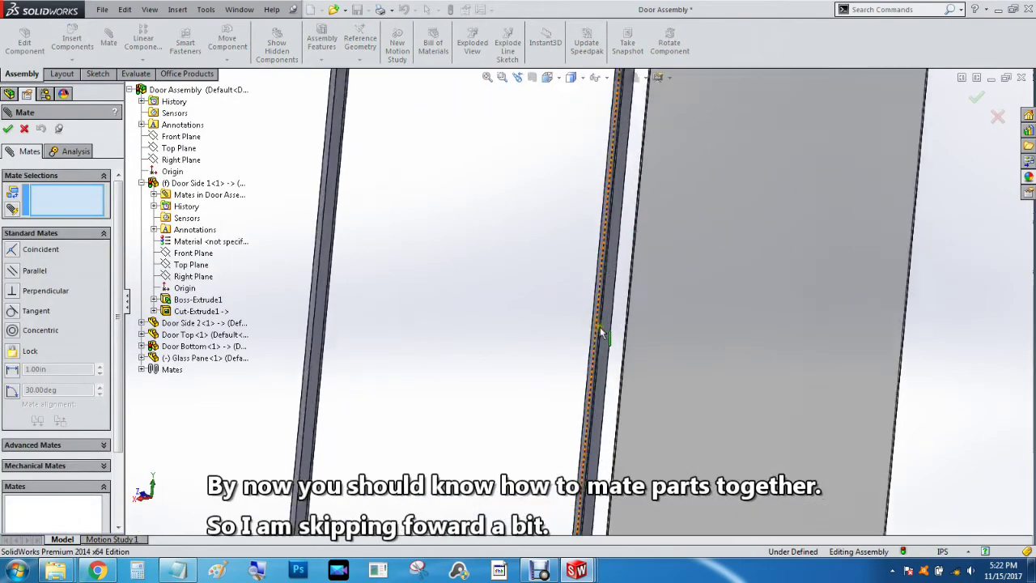
{"action": "middle_click_drag", "start_coordinate": [523, 326], "coordinate": [657, 376]}
{"action": "left_click", "coordinate": [472, 279]}
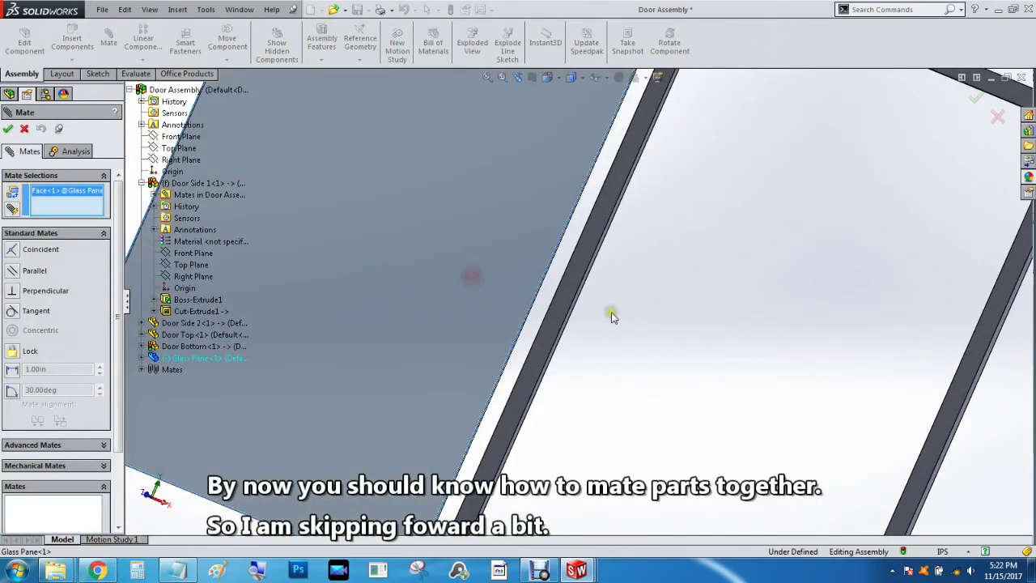
{"action": "scroll", "coordinate": [603, 314], "scroll_direction": "up", "scroll_amount": 5}
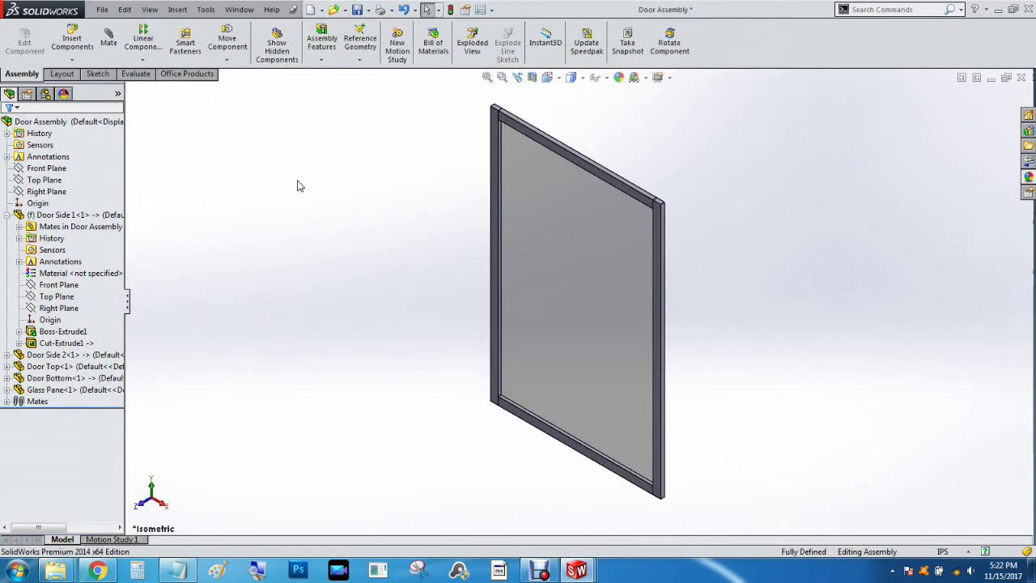
{"action": "key", "text": "ctrl+s"}
- Examine the glazed door from several angles and switch to the Cabinet Assembly to inspect it fitted on the cabinet
{"action": "mouse_move", "coordinate": [377, 257]}
{"action": "middle_mouse_down"}
{"action": "mouse_move", "coordinate": [261, 257]}
{"action": "mouse_move", "coordinate": [233, 291]}
{"action": "mouse_move", "coordinate": [321, 300]}
{"action": "middle_mouse_up"}
{"action": "mouse_move", "coordinate": [572, 287]}
{"action": "left_mouse_down"}
{"action": "mouse_move", "coordinate": [443, 242]}
{"action": "mouse_move", "coordinate": [424, 261]}
{"action": "left_mouse_up"}
{"action": "middle_click_drag", "start_coordinate": [423, 261], "coordinate": [416, 215]}
{"action": "key", "text": "ctrl+7"}
{"action": "key", "text": "ctrl+Tab"}
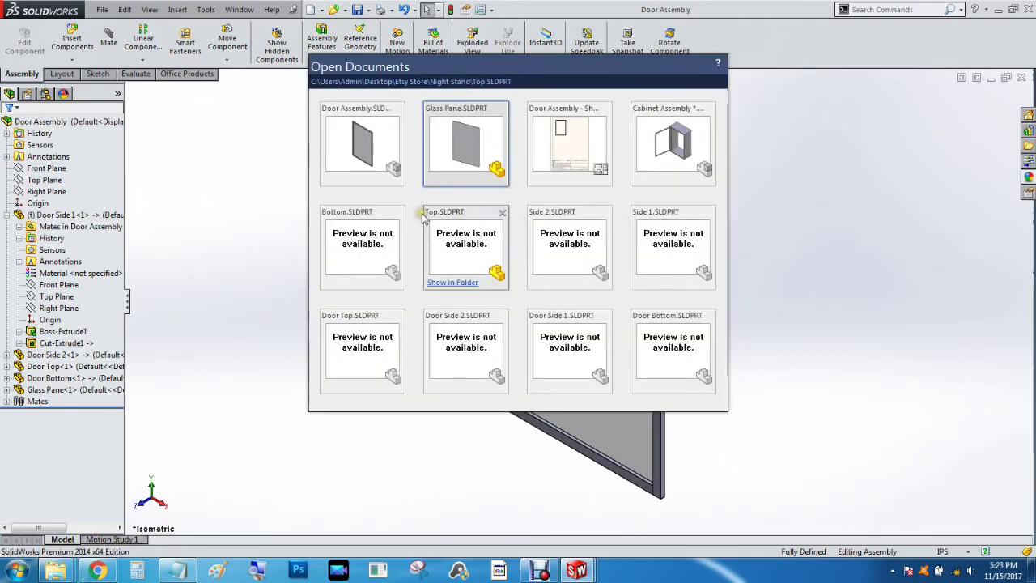
{"action": "key", "text": "ctrl+Tab"}
{"action": "key", "text": "ctrl+Tab"}
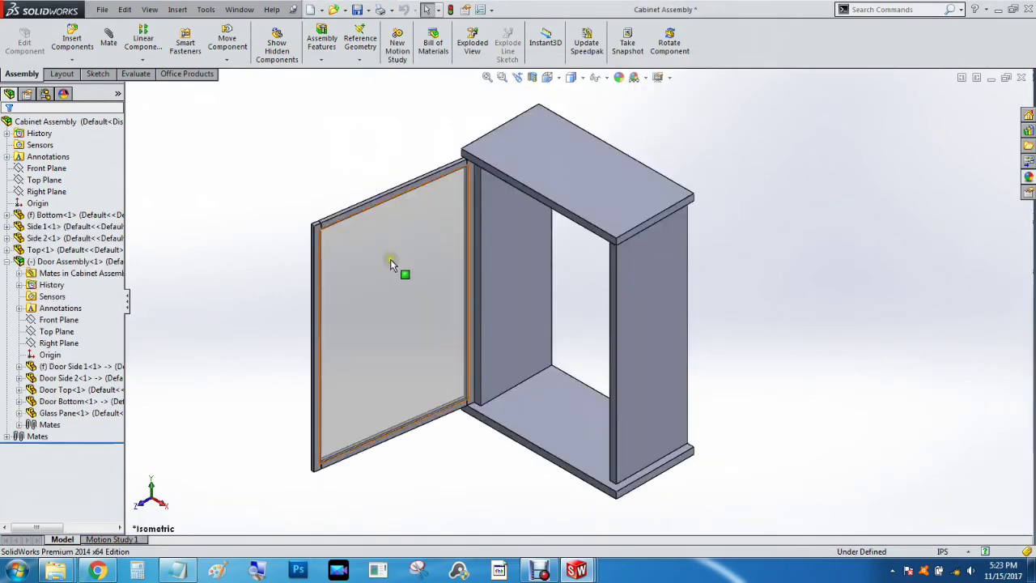
{"action": "left_click_drag", "start_coordinate": [361, 314], "coordinate": [399, 315]}
{"action": "scroll", "coordinate": [472, 300], "scroll_direction": "down", "scroll_amount": 3}
{"action": "middle_click_drag", "start_coordinate": [272, 310], "coordinate": [259, 294]}
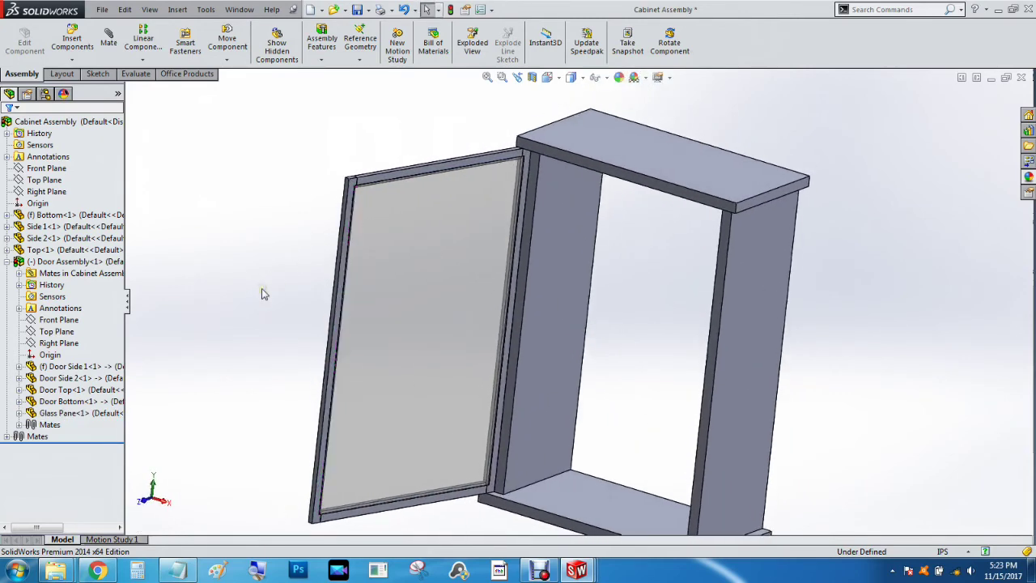
- Return to the Door Assembly and examine the door's edge from the right side and how the pane sits
{"action": "key", "text": "ctrl+Tab"}
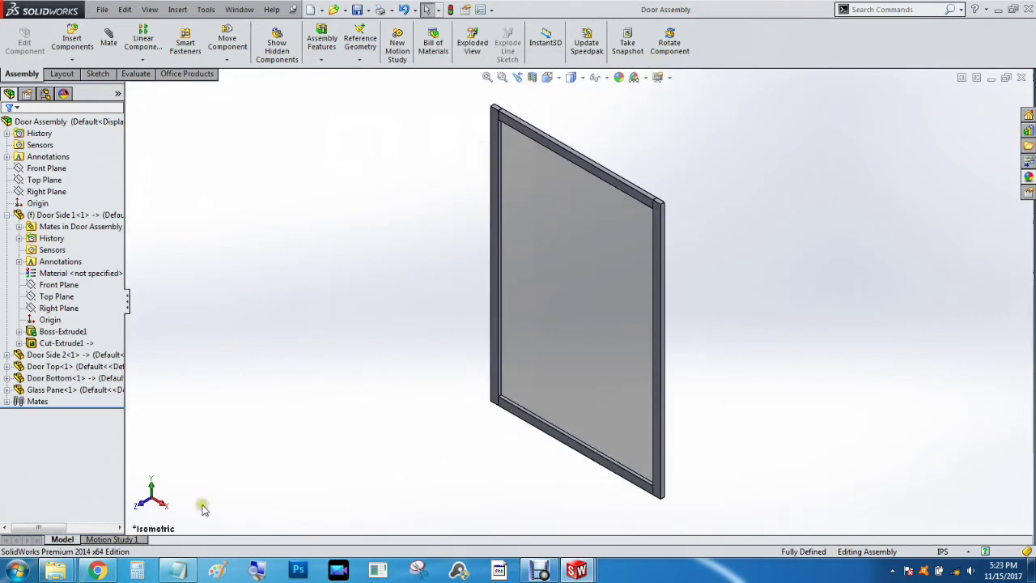
{"action": "left_click", "coordinate": [169, 504]}
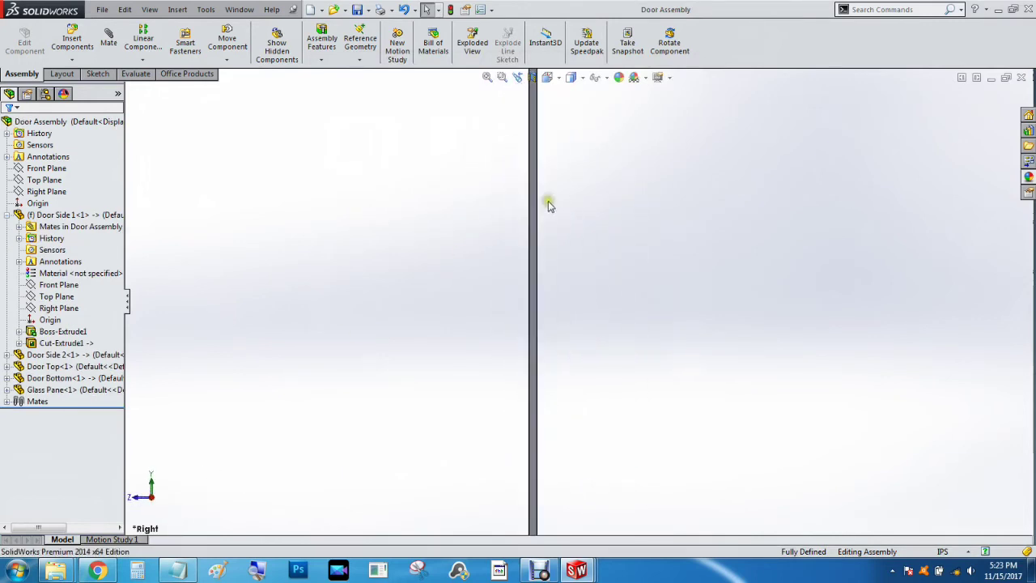
{"action": "scroll", "coordinate": [538, 243], "scroll_direction": "down", "scroll_amount": 3}
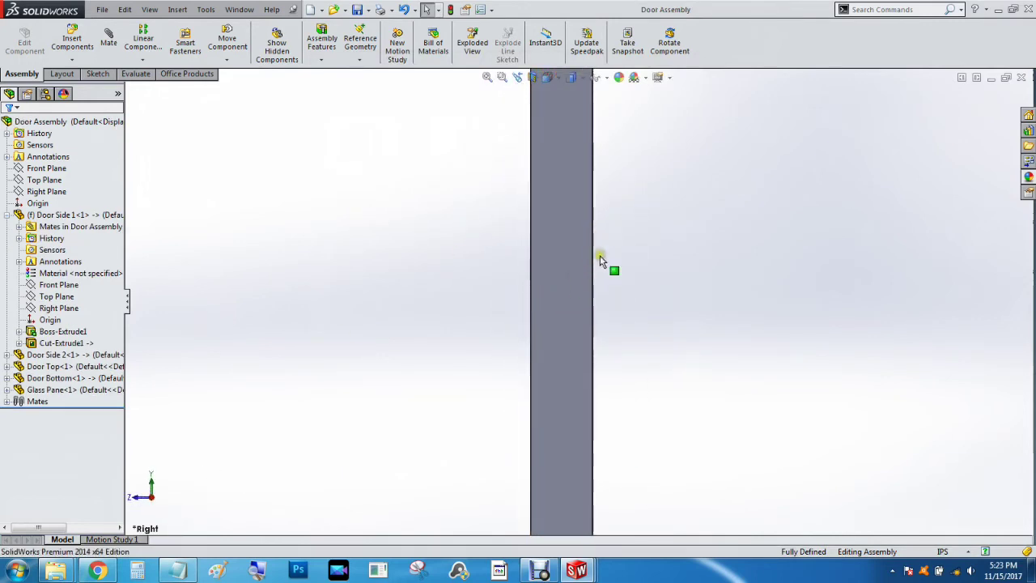
{"action": "scroll", "coordinate": [591, 271], "scroll_direction": "up", "scroll_amount": 4}
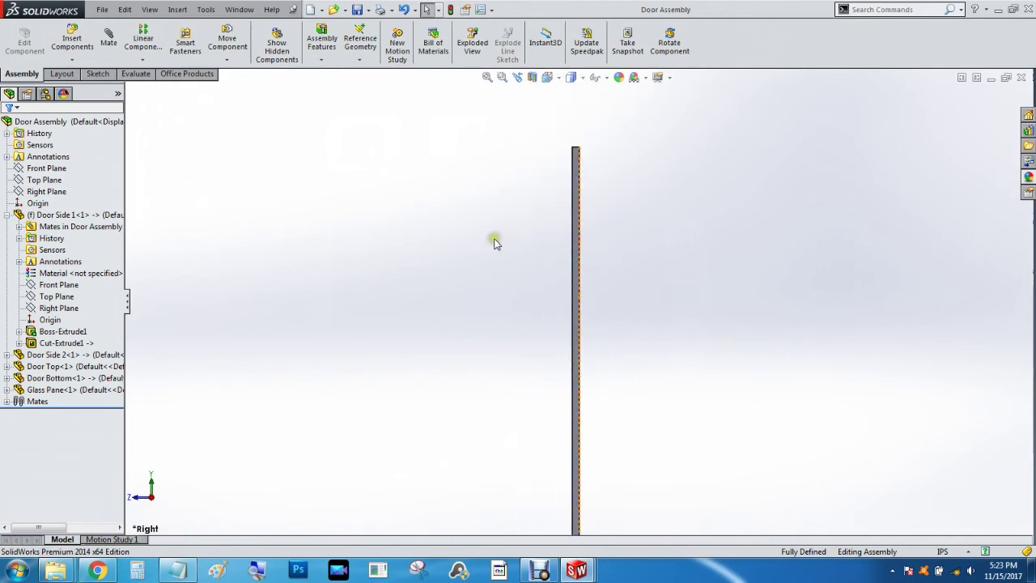
{"action": "middle_click_drag", "start_coordinate": [503, 292], "coordinate": [520, 320]}
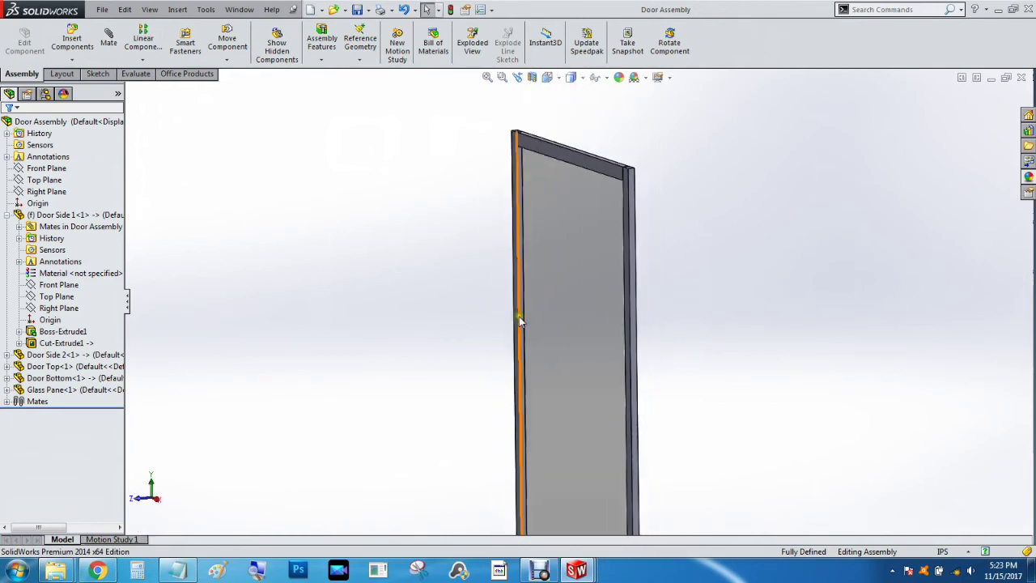
{"action": "key", "text": "ctrl+7"}
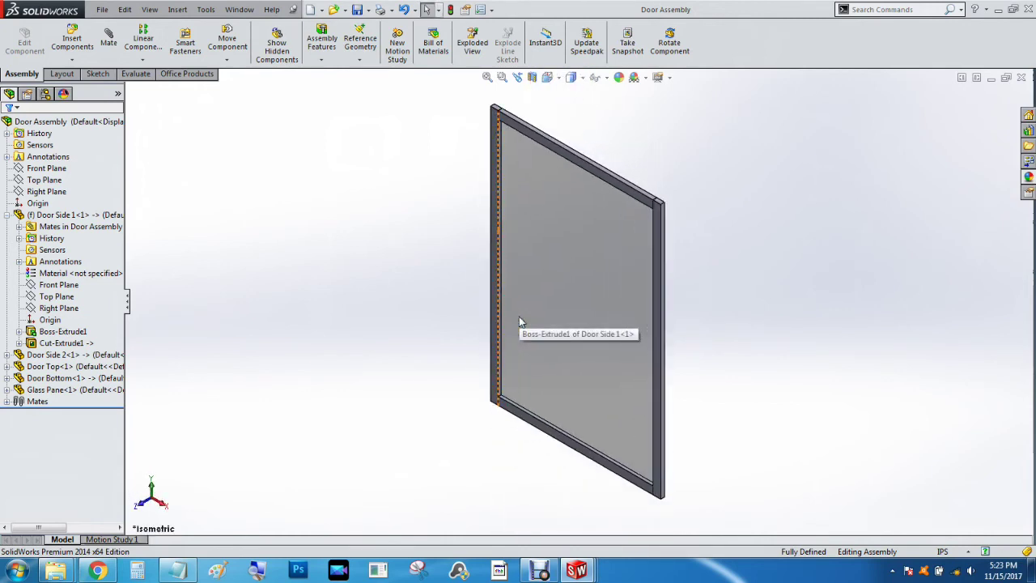
- Switch back to the Cabinet Assembly and examine the open glass door and cabinet from the back and side
{"action": "key", "text": "ctrl+Tab"}
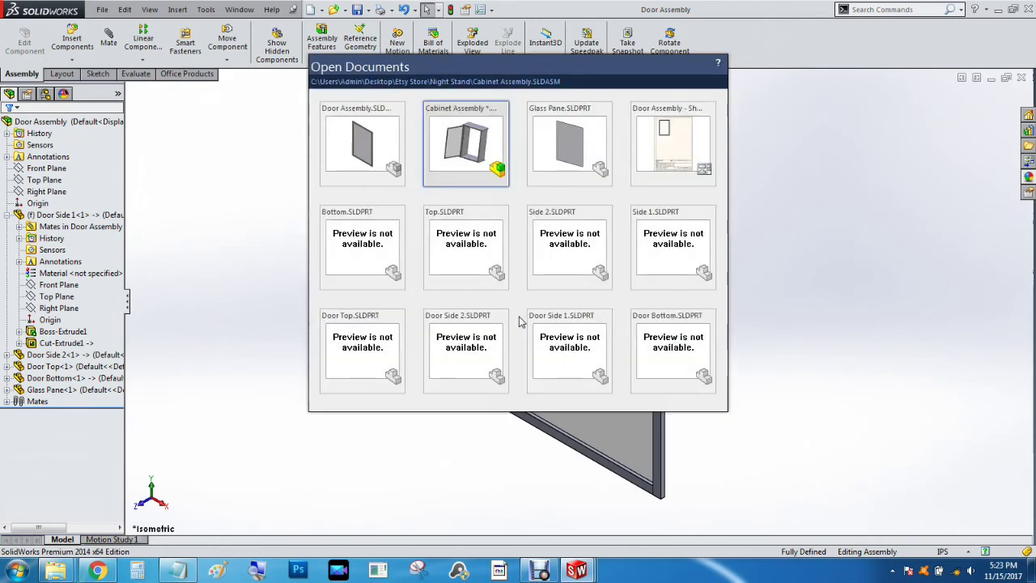
{"action": "left_click", "coordinate": [539, 571]}
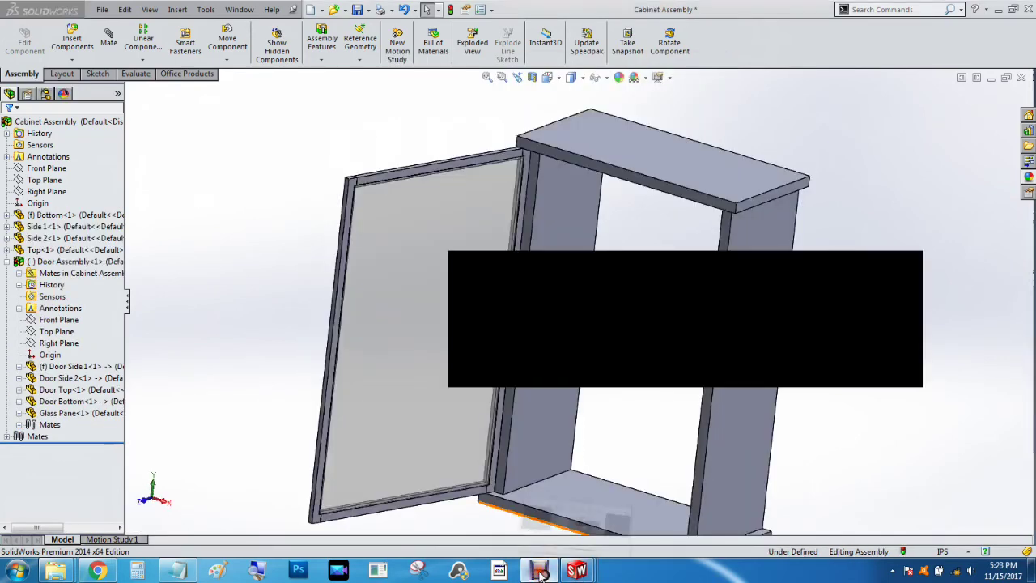
{"action": "left_click", "coordinate": [539, 570]}
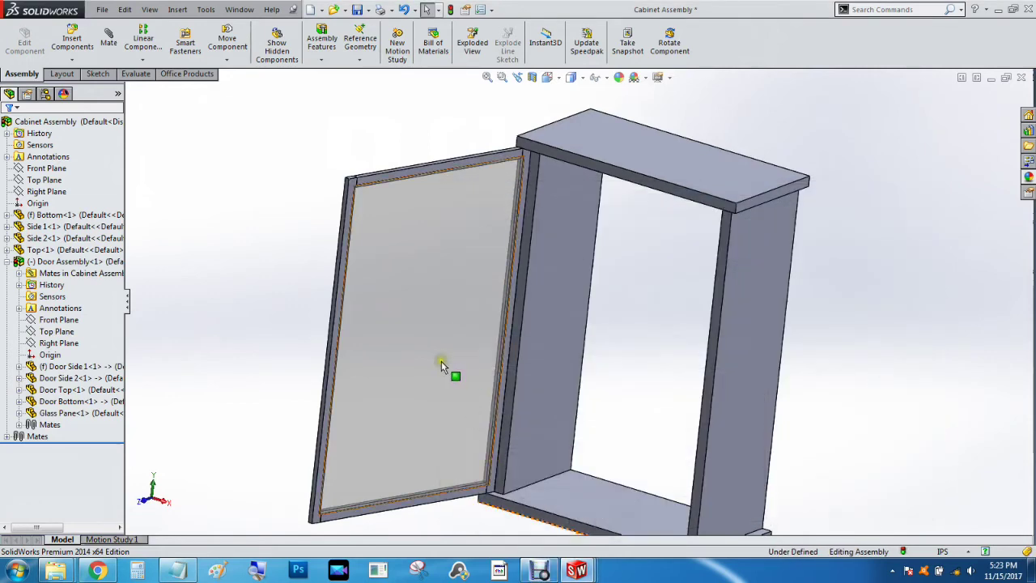
{"action": "key", "text": "f"}
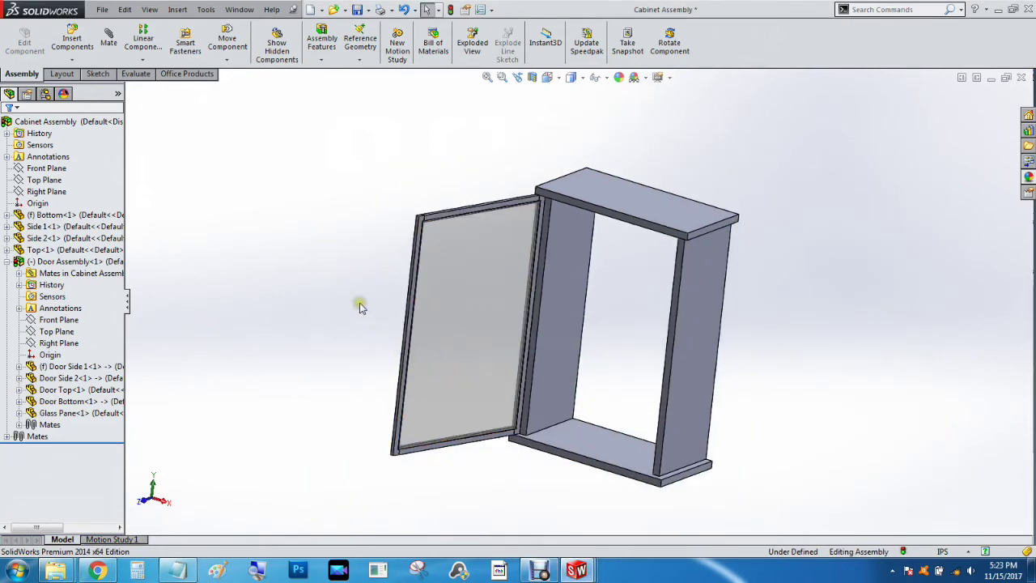
{"action": "middle_click_drag", "start_coordinate": [361, 306], "coordinate": [224, 265]}
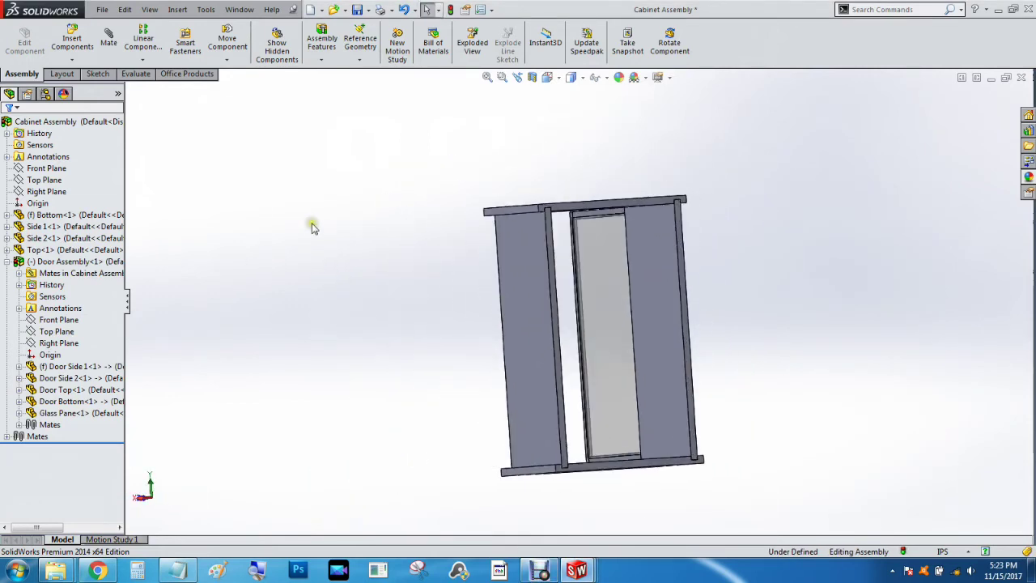
{"action": "middle_click_drag", "start_coordinate": [314, 237], "coordinate": [410, 243]}
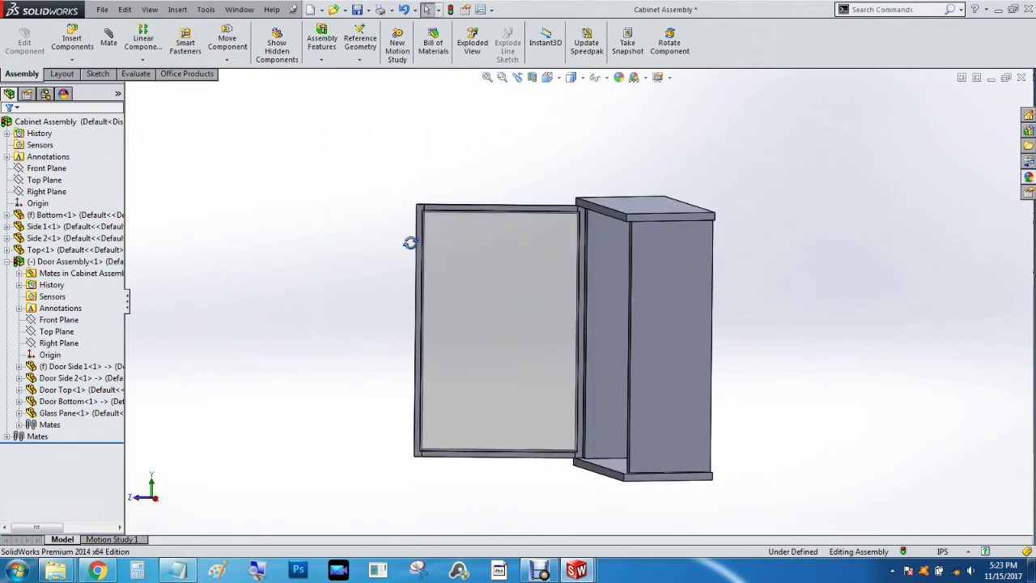
{"action": "right_click", "coordinate": [438, 209]}
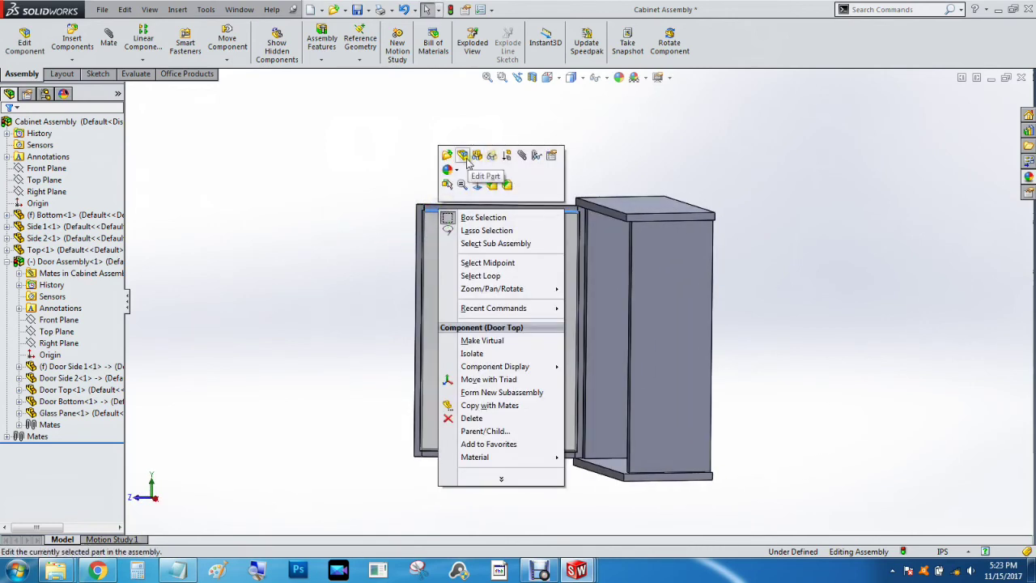
{"action": "left_click", "coordinate": [339, 234]}
{"action": "middle_click_drag", "start_coordinate": [663, 283], "coordinate": [514, 302]}
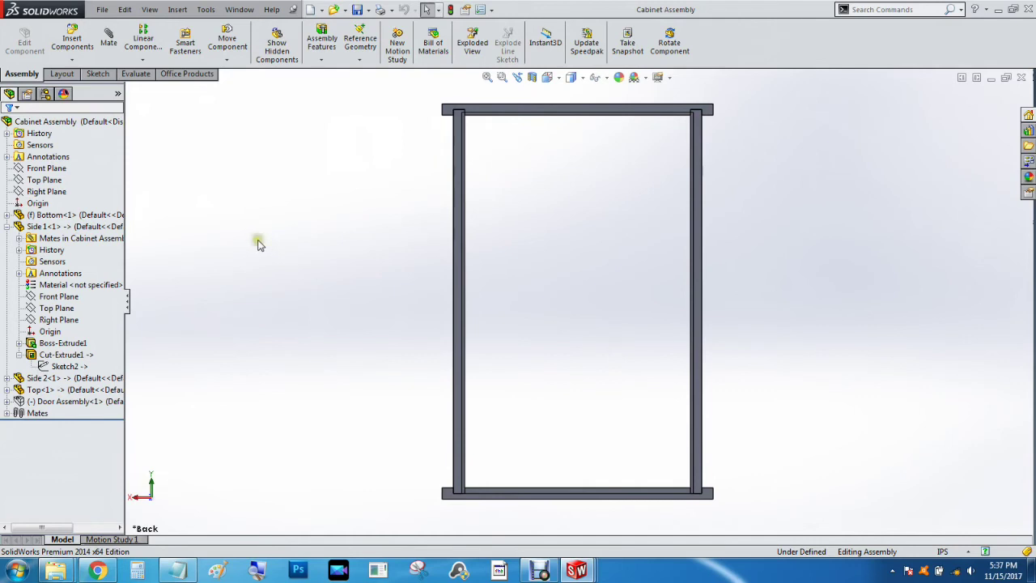
- Insert the Back Pannel part beside the cabinet, viewed from the back
{"action": "left_click", "coordinate": [6, 226]}
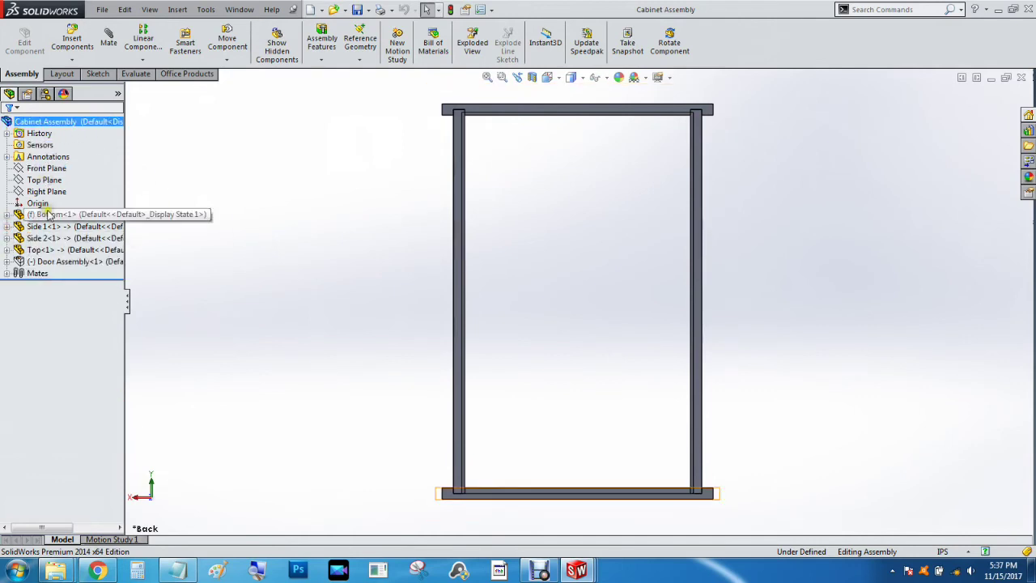
{"action": "left_click", "coordinate": [69, 42]}
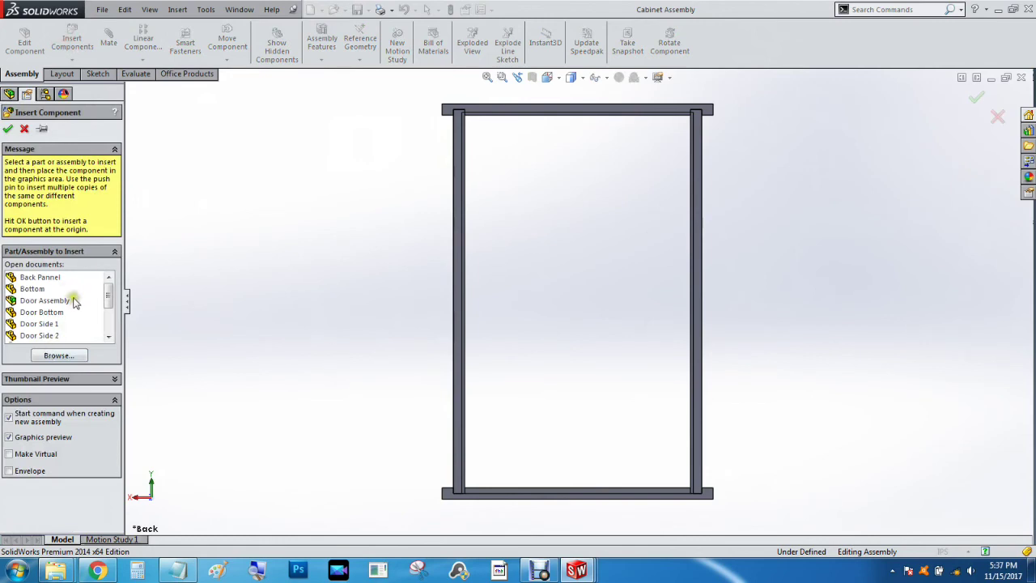
{"action": "left_click", "coordinate": [50, 277]}
{"action": "left_click", "coordinate": [296, 309]}
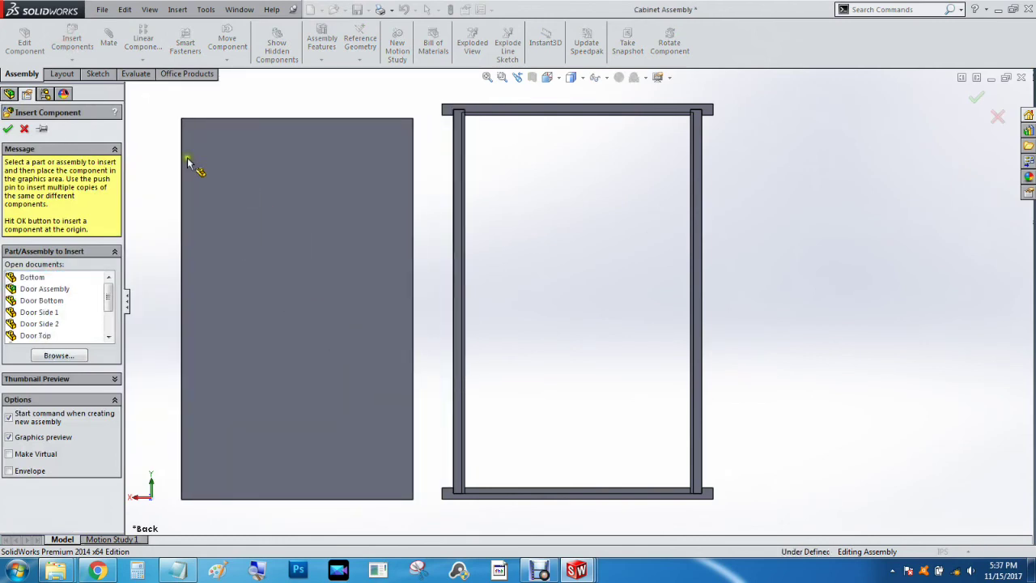
- Add a coincident mate between the large face of the Back Pannel and the rear face of Side 2
{"action": "left_click", "coordinate": [109, 41]}
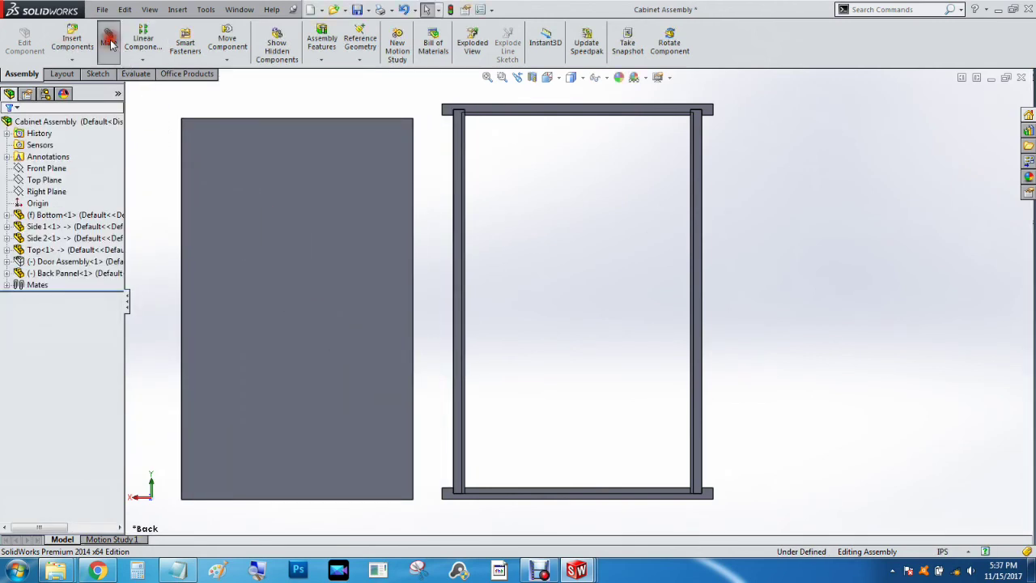
{"action": "left_click", "coordinate": [303, 236]}
{"action": "scroll", "coordinate": [492, 258], "scroll_direction": "down", "scroll_amount": 3}
{"action": "left_click", "coordinate": [427, 273]}
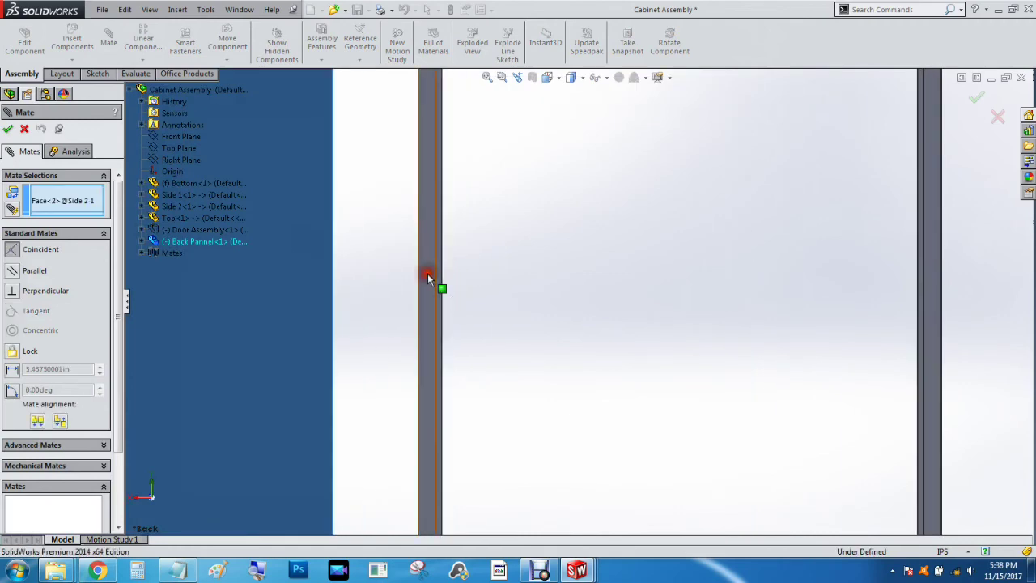
{"action": "left_click", "coordinate": [7, 129]}
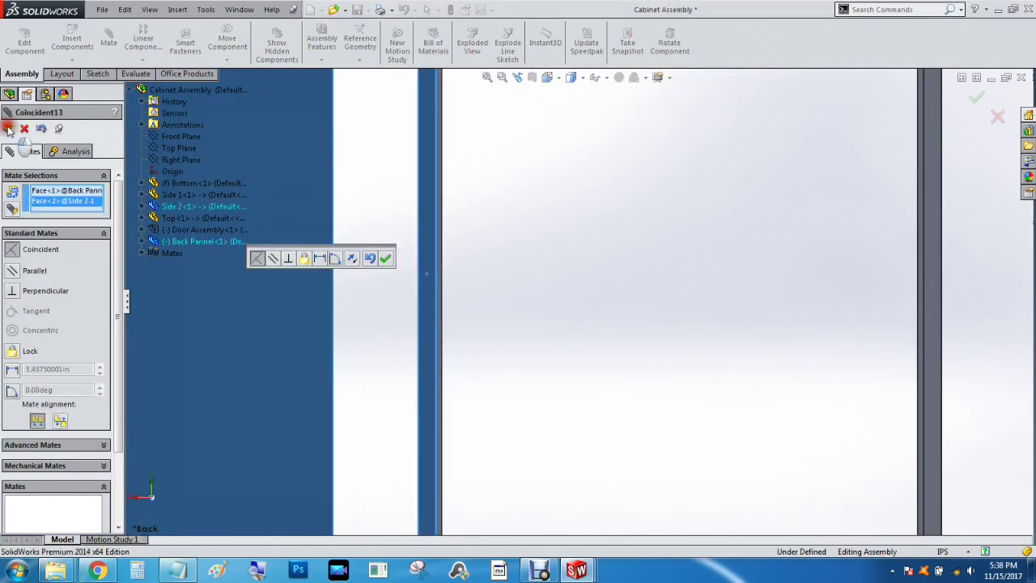
- Add a coincident mate between the Back Pannel's long edge face and the inner recess face of Side 1
{"action": "scroll", "coordinate": [341, 215], "scroll_direction": "up", "scroll_amount": 5}
{"action": "scroll", "coordinate": [374, 263], "scroll_direction": "down", "scroll_amount": 5}
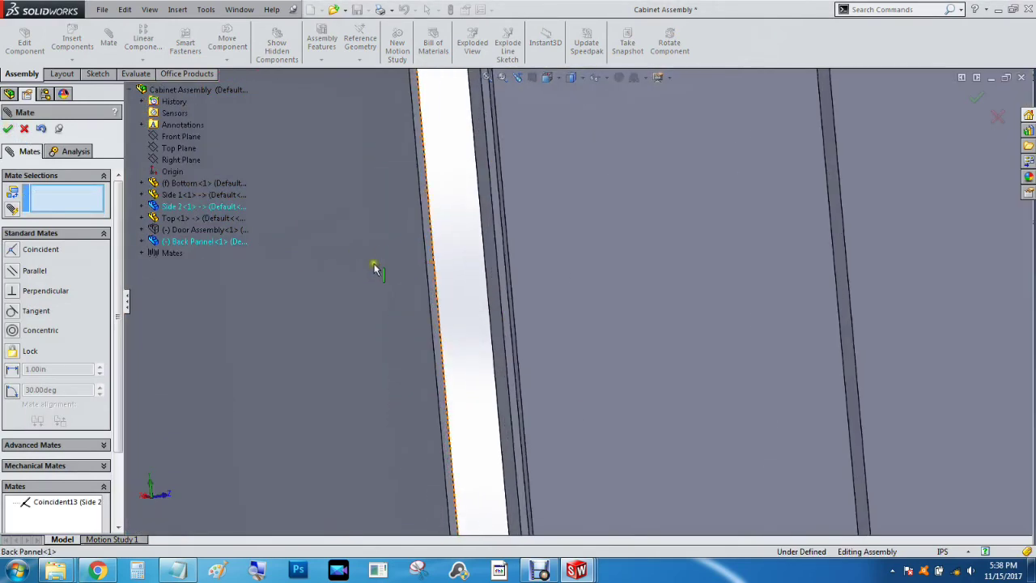
{"action": "left_click", "coordinate": [433, 280]}
{"action": "scroll", "coordinate": [441, 279], "scroll_direction": "up", "scroll_amount": 5}
{"action": "middle_click_drag", "start_coordinate": [527, 324], "coordinate": [465, 322]}
{"action": "scroll", "coordinate": [485, 309], "scroll_direction": "down", "scroll_amount": 3}
{"action": "scroll", "coordinate": [473, 351], "scroll_direction": "up", "scroll_amount": 5}
{"action": "middle_click_drag", "start_coordinate": [470, 356], "coordinate": [404, 339]}
{"action": "scroll", "coordinate": [636, 299], "scroll_direction": "down", "scroll_amount": 5}
{"action": "scroll", "coordinate": [635, 299], "scroll_direction": "down", "scroll_amount": 3}
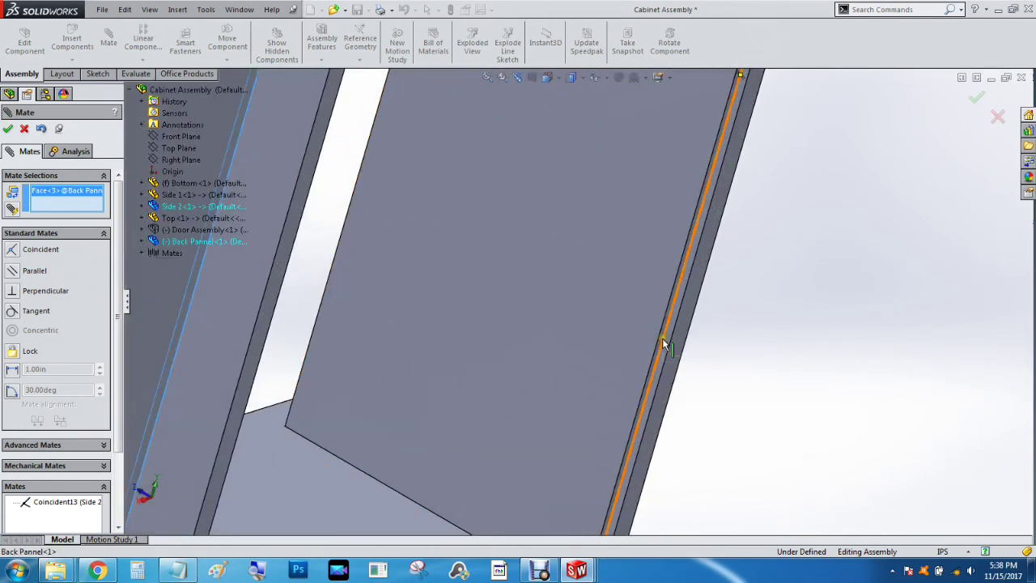
{"action": "left_click", "coordinate": [666, 344]}
{"action": "left_click", "coordinate": [665, 341]}
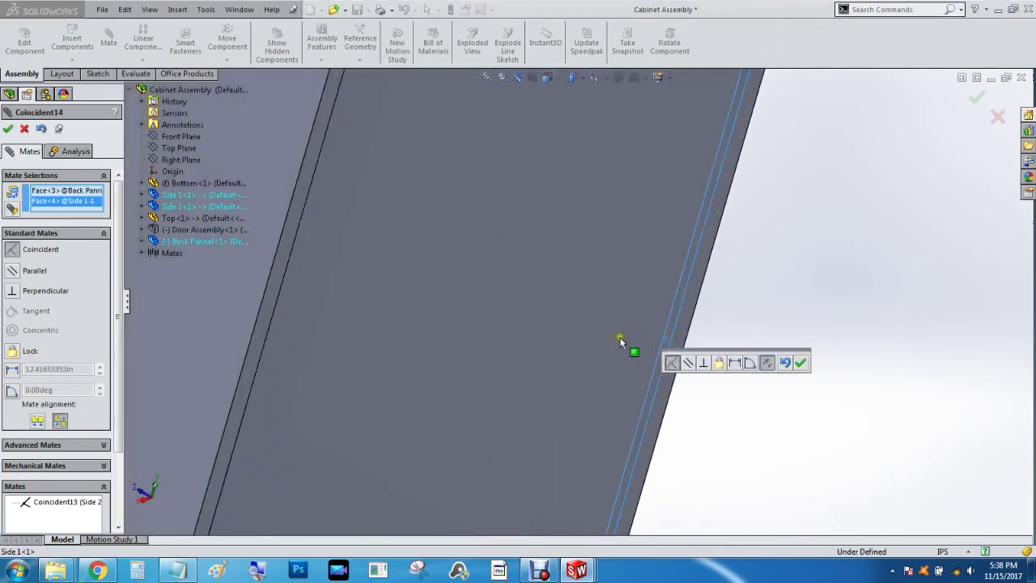
{"action": "left_click", "coordinate": [7, 128]}
- Add a coincident mate between the Back Pannel's lower edge face and the recess face of the Bottom part, finishing the mates
{"action": "scroll", "coordinate": [317, 229], "scroll_direction": "up", "scroll_amount": 5}
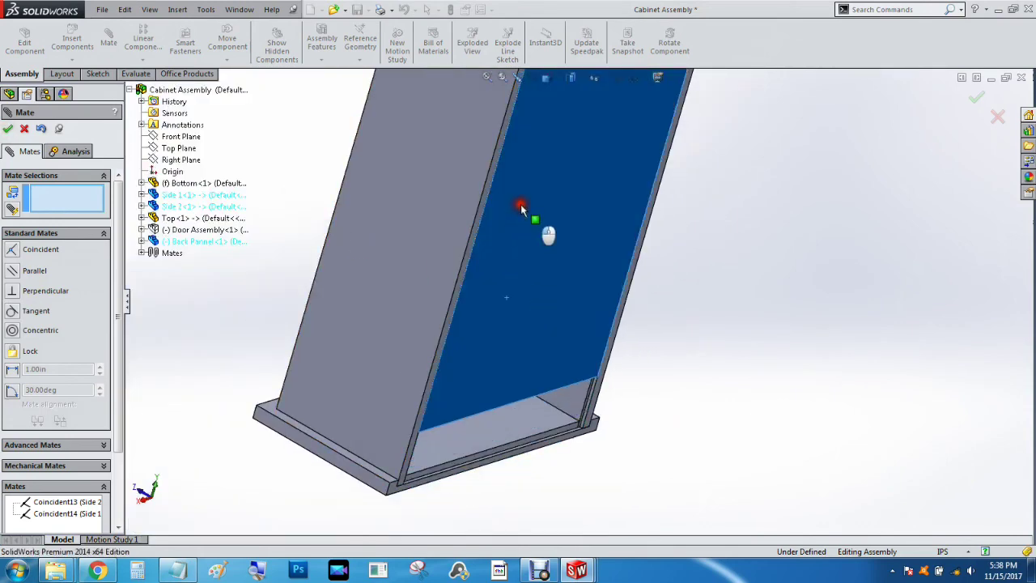
{"action": "mouse_move", "coordinate": [445, 288]}
{"action": "middle_mouse_down"}
{"action": "mouse_move", "coordinate": [456, 176]}
{"action": "mouse_move", "coordinate": [437, 387]}
{"action": "mouse_move", "coordinate": [458, 276]}
{"action": "middle_mouse_up"}
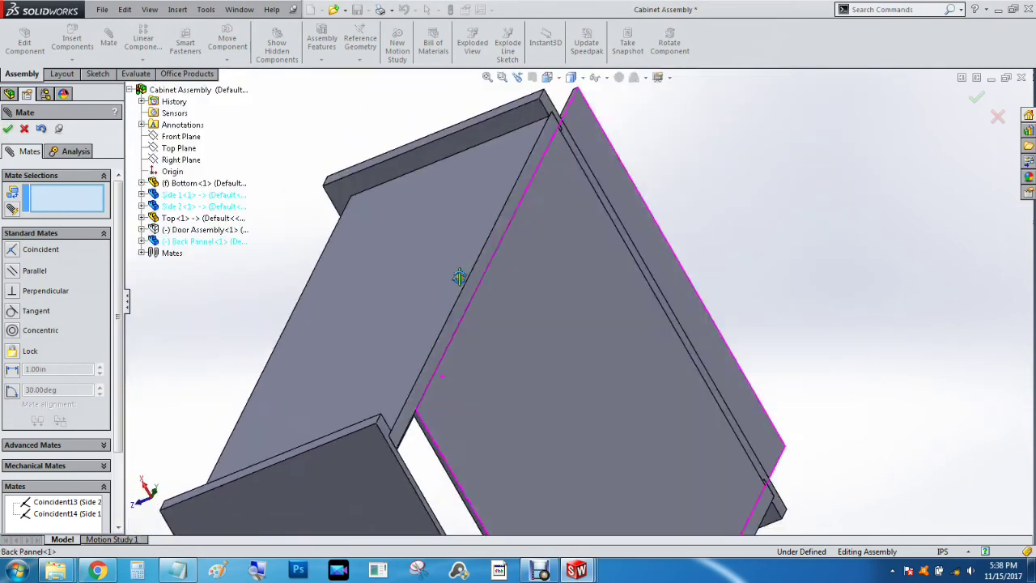
{"action": "scroll", "coordinate": [473, 390], "scroll_direction": "down", "scroll_amount": 3}
{"action": "middle_click_drag", "start_coordinate": [472, 390], "coordinate": [348, 367]}
{"action": "left_click", "coordinate": [364, 437]}
{"action": "scroll", "coordinate": [381, 432], "scroll_direction": "up", "scroll_amount": 5}
{"action": "scroll", "coordinate": [429, 410], "scroll_direction": "down", "scroll_amount": 3}
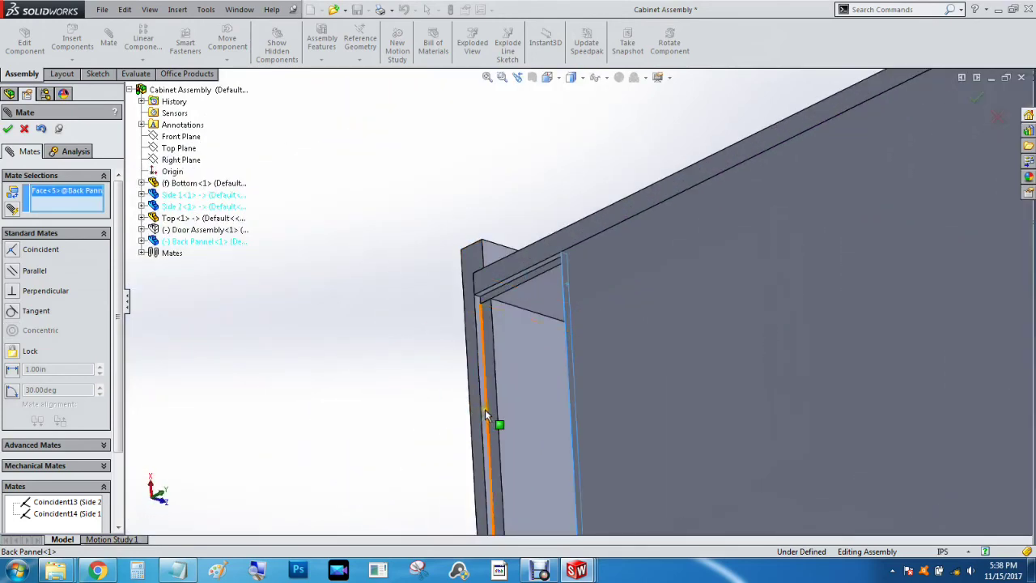
{"action": "left_click", "coordinate": [484, 410]}
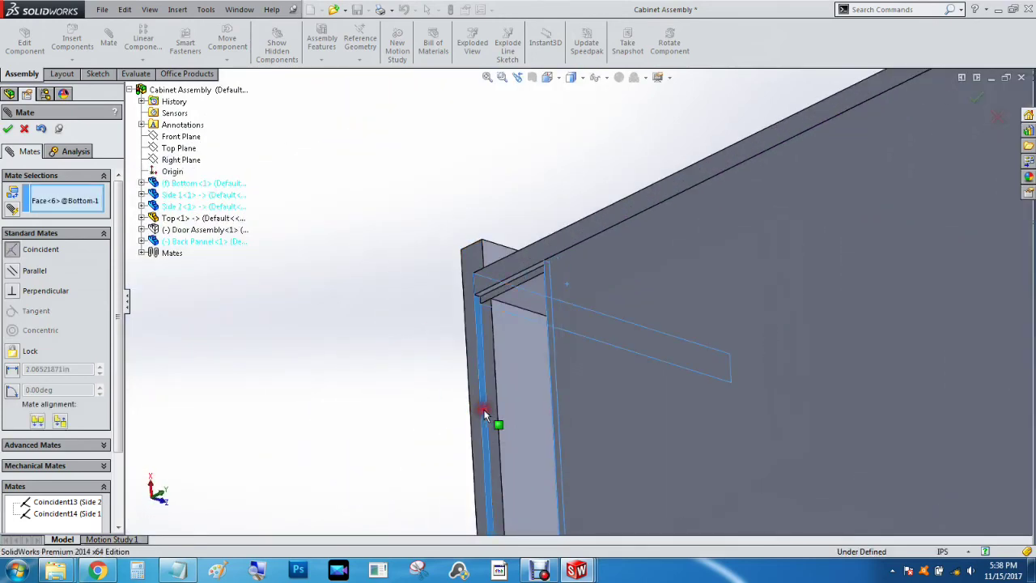
{"action": "left_click", "coordinate": [7, 130]}
{"action": "middle_click_drag", "start_coordinate": [534, 267], "coordinate": [383, 192]}
{"action": "scroll", "coordinate": [384, 192], "scroll_direction": "up", "scroll_amount": 3}
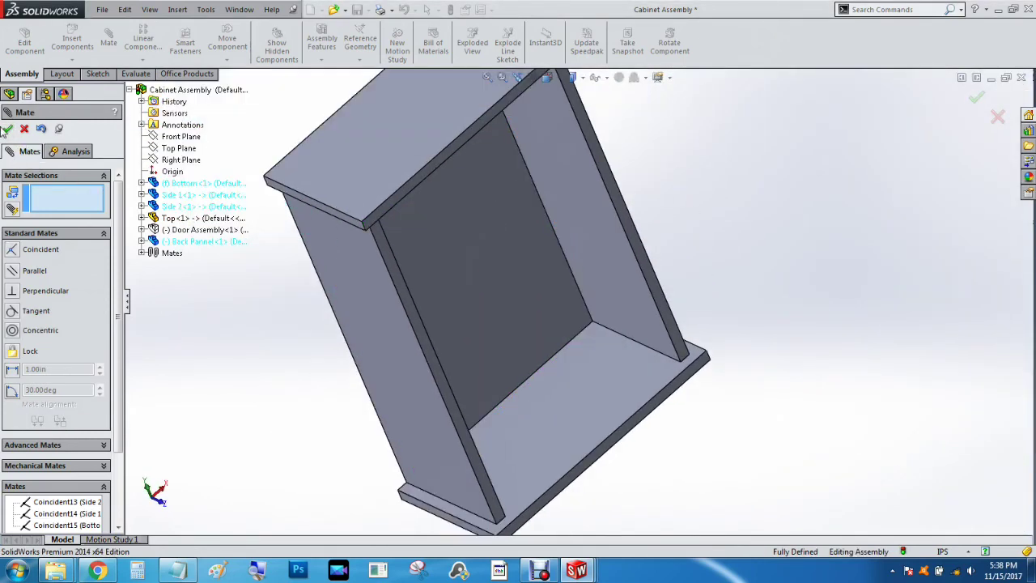
{"action": "left_click", "coordinate": [7, 130]}
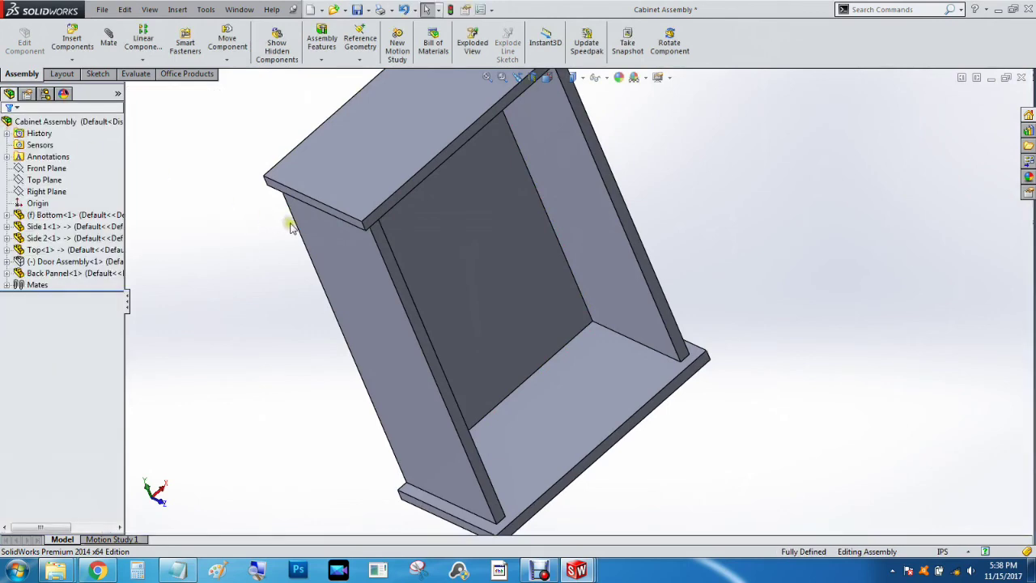
- Show the hidden Door Assembly in the cabinet
{"action": "middle_click_drag", "start_coordinate": [291, 227], "coordinate": [267, 178]}
{"action": "left_click", "coordinate": [57, 250]}
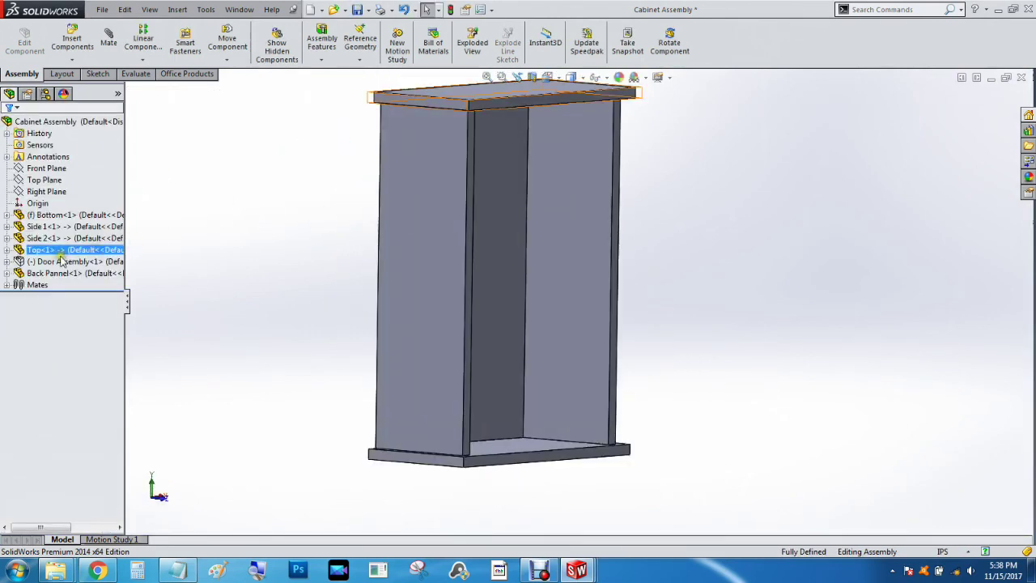
{"action": "left_click", "coordinate": [61, 261], "text": "ctrl"}
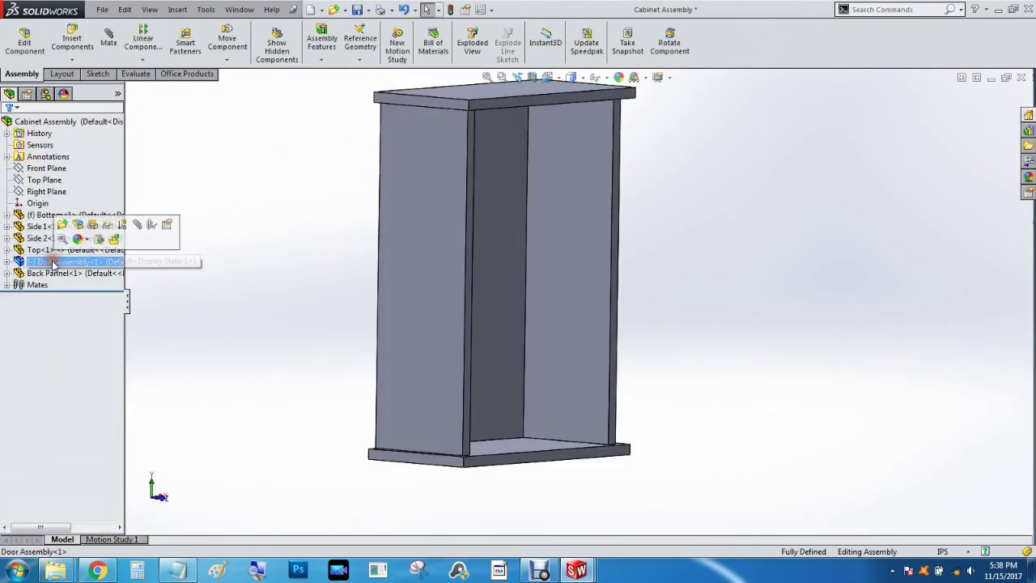
{"action": "left_click", "coordinate": [92, 225]}
{"action": "left_click", "coordinate": [278, 256]}
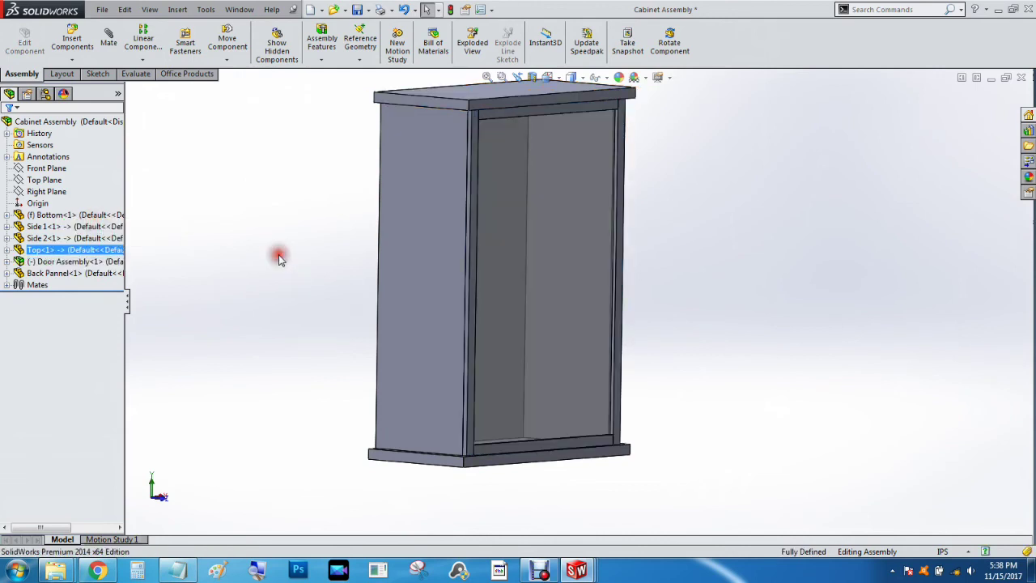
- Swing the glass door outward on its hinge side to open the front of the cabinet
{"action": "middle_click_drag", "start_coordinate": [288, 263], "coordinate": [170, 275]}
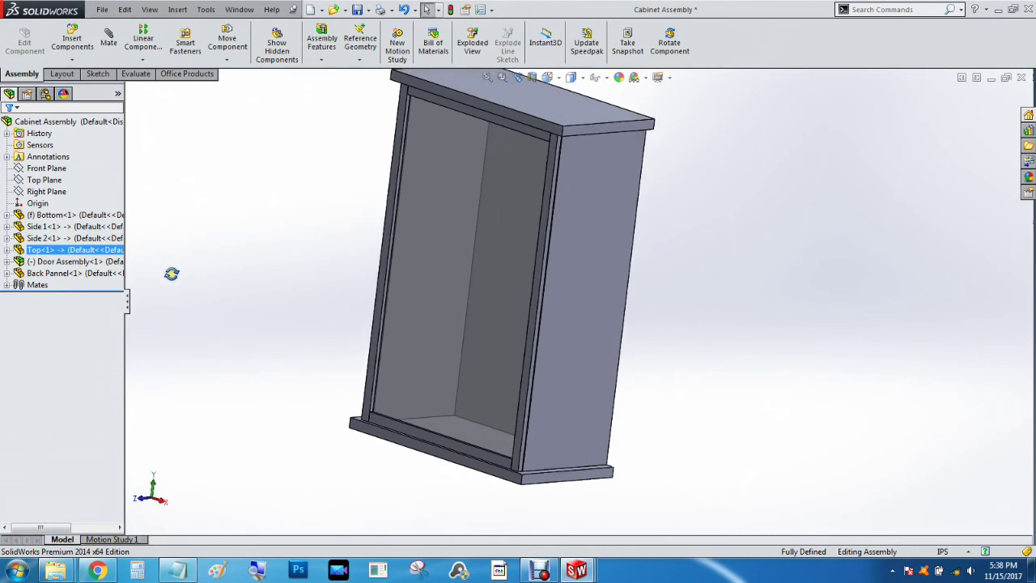
{"action": "left_click", "coordinate": [536, 301]}
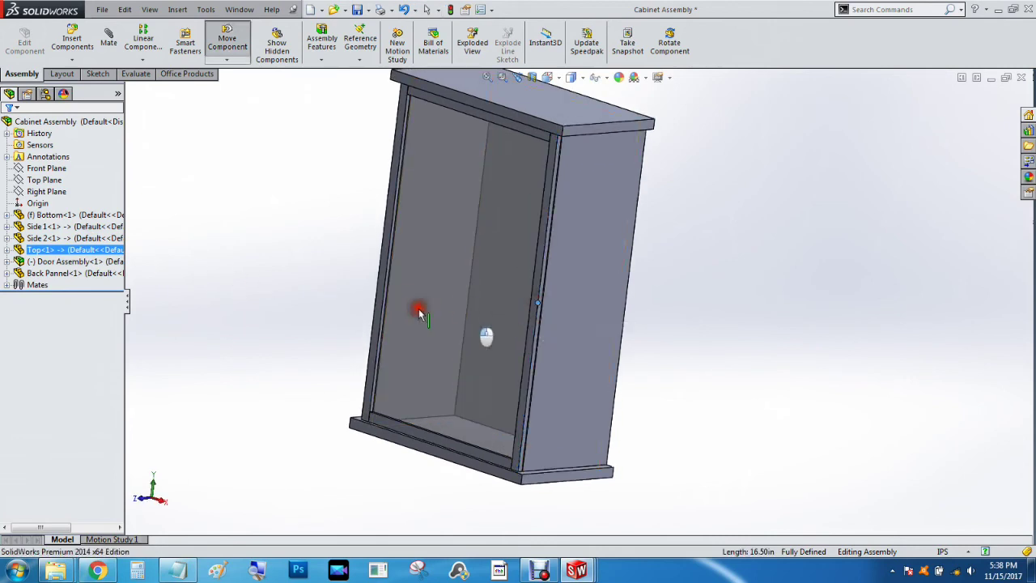
{"action": "left_click_drag", "start_coordinate": [530, 320], "coordinate": [217, 293]}
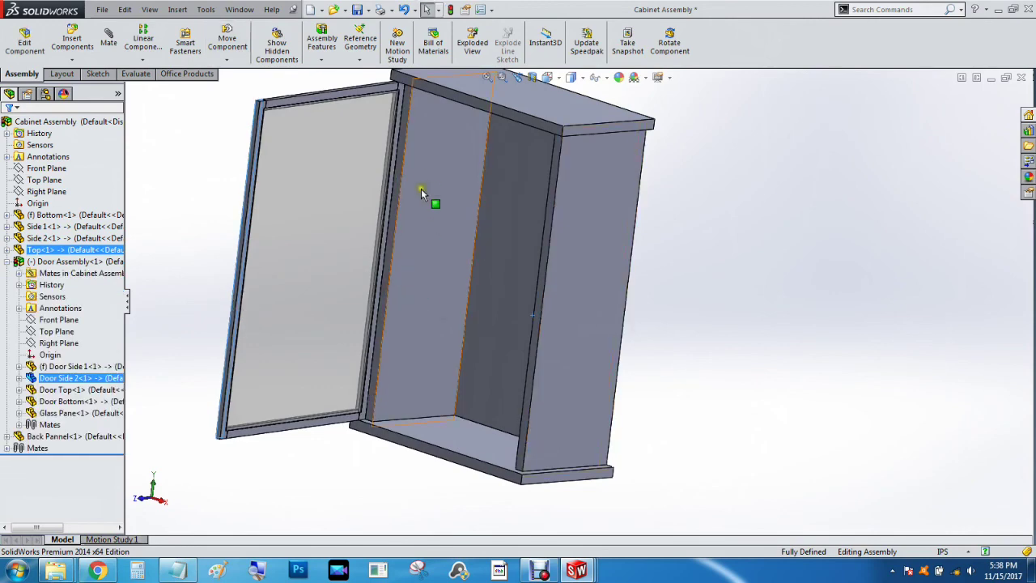
- Examine the cabinet with its door open, fitted to the front view and from slightly angled views
{"action": "left_click", "coordinate": [145, 504]}
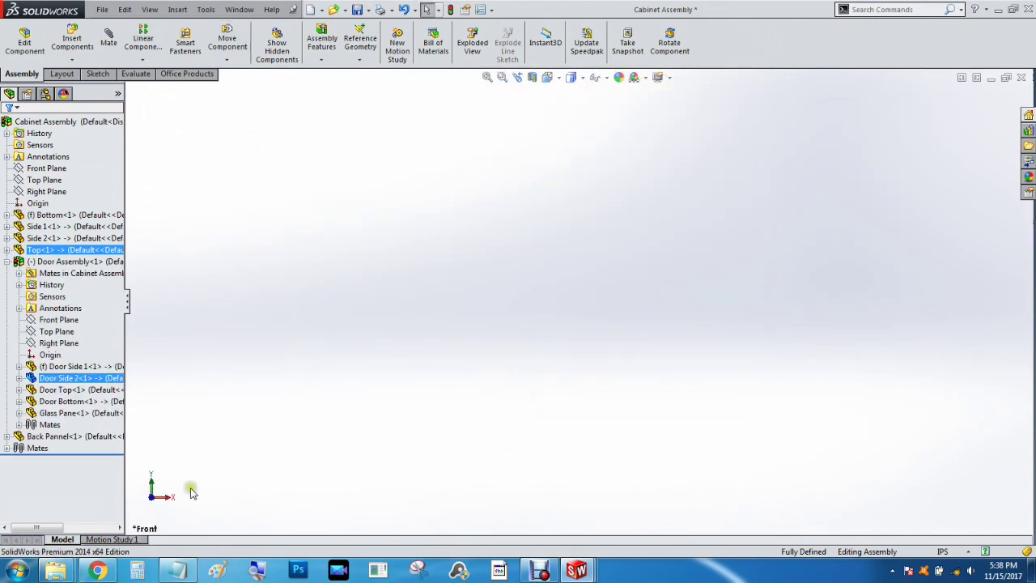
{"action": "key", "text": "f"}
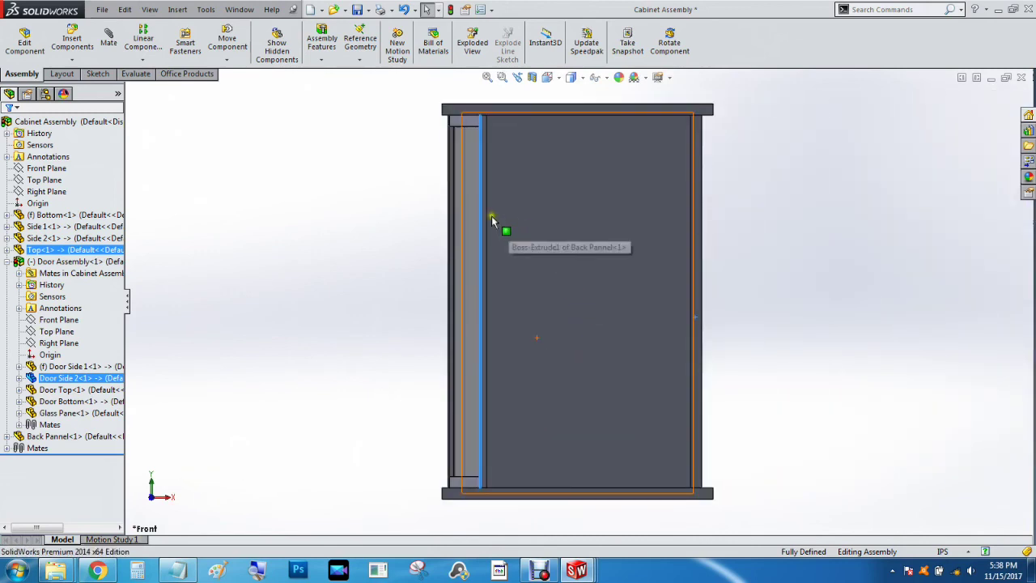
{"action": "key", "text": "Right"}
{"action": "key", "text": "Right"}
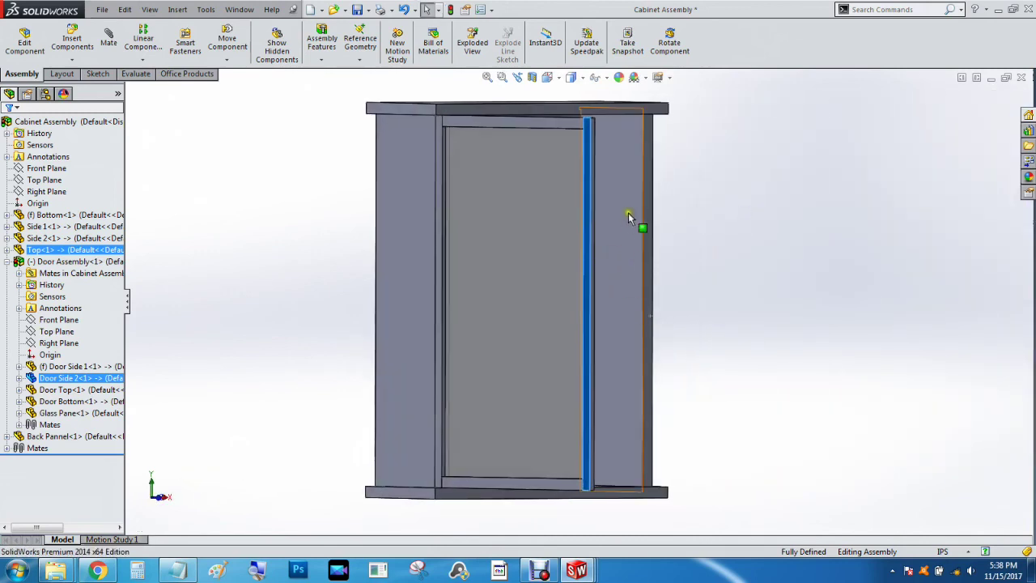
{"action": "mouse_move", "coordinate": [736, 224]}
{"action": "middle_mouse_down"}
{"action": "mouse_move", "coordinate": [752, 229]}
{"action": "mouse_move", "coordinate": [722, 240]}
{"action": "middle_mouse_up"}
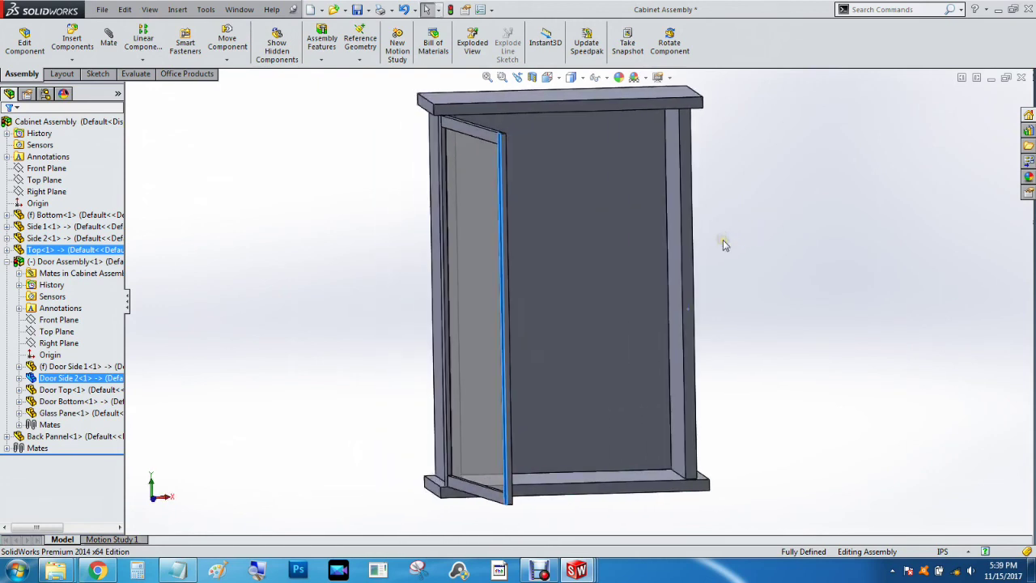